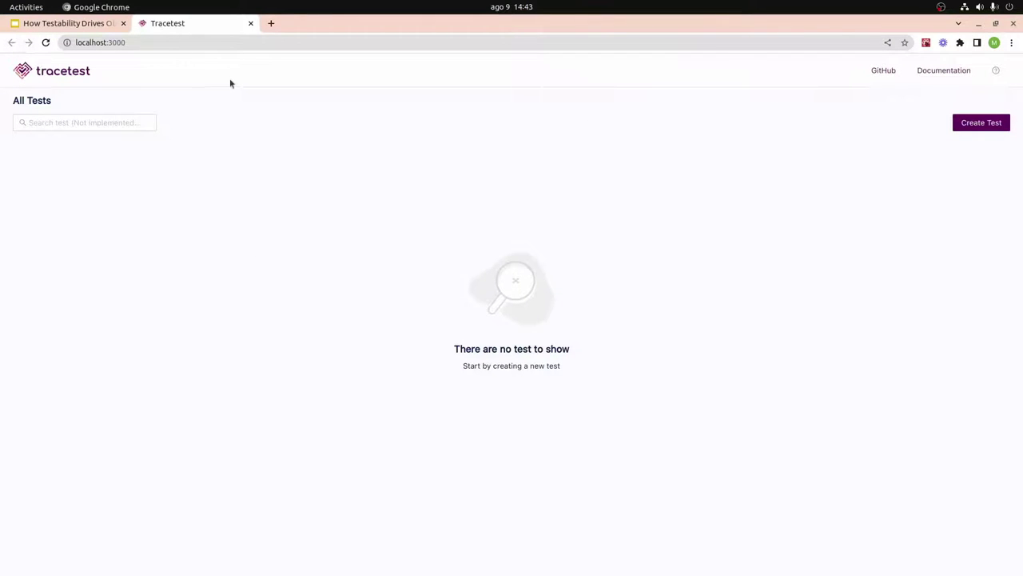
- Start a new HTTP Request test named "Import pokemon" with the description "Import a valid pokemon"
{"action": "left_click", "coordinate": [983, 125]}
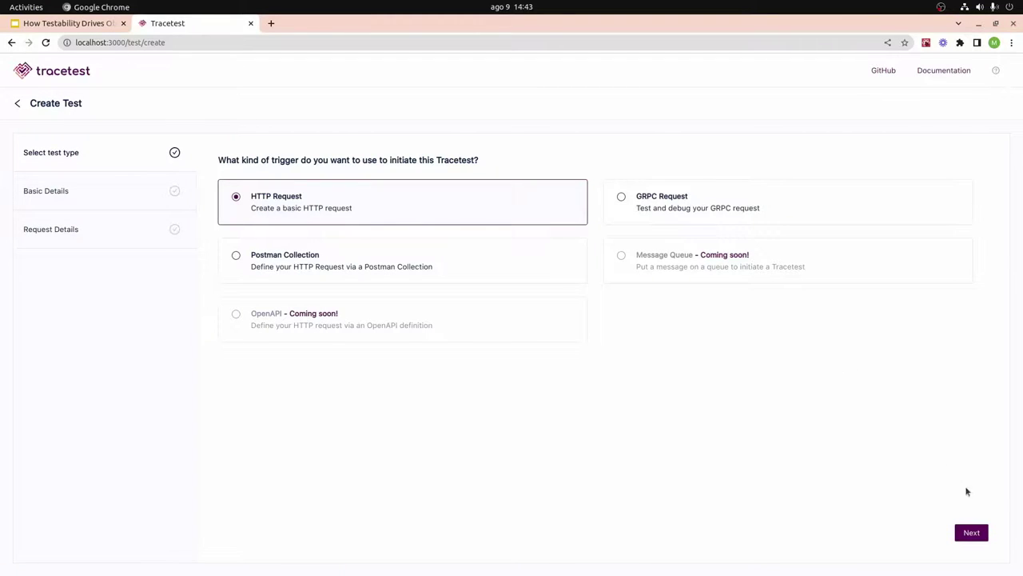
{"action": "left_click", "coordinate": [971, 533]}
{"action": "left_click", "coordinate": [404, 242]}
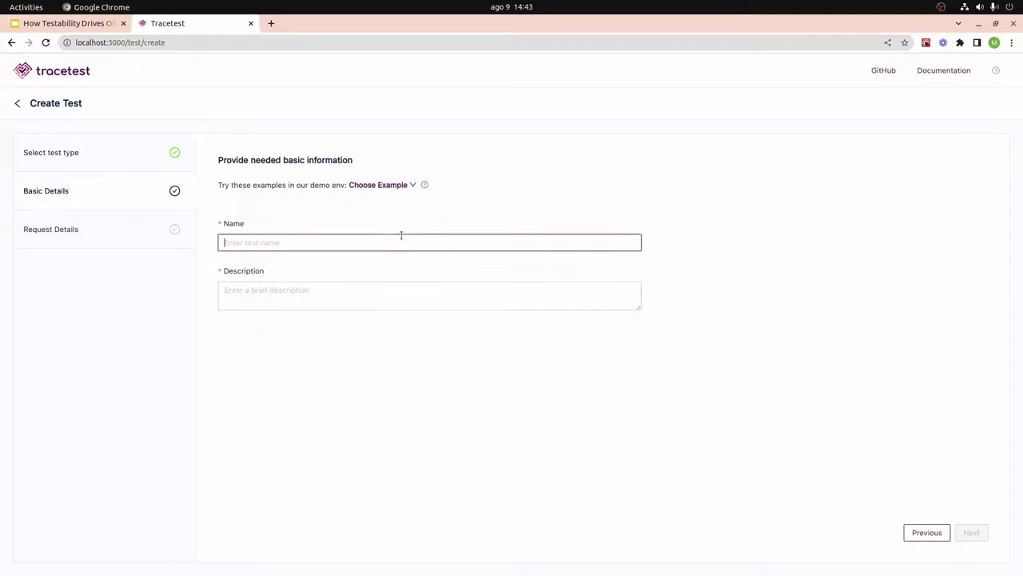
{"action": "type", "text": "Import pokemon"}
{"action": "key", "text": "Tab"}
{"action": "type", "text": "IMpo"}
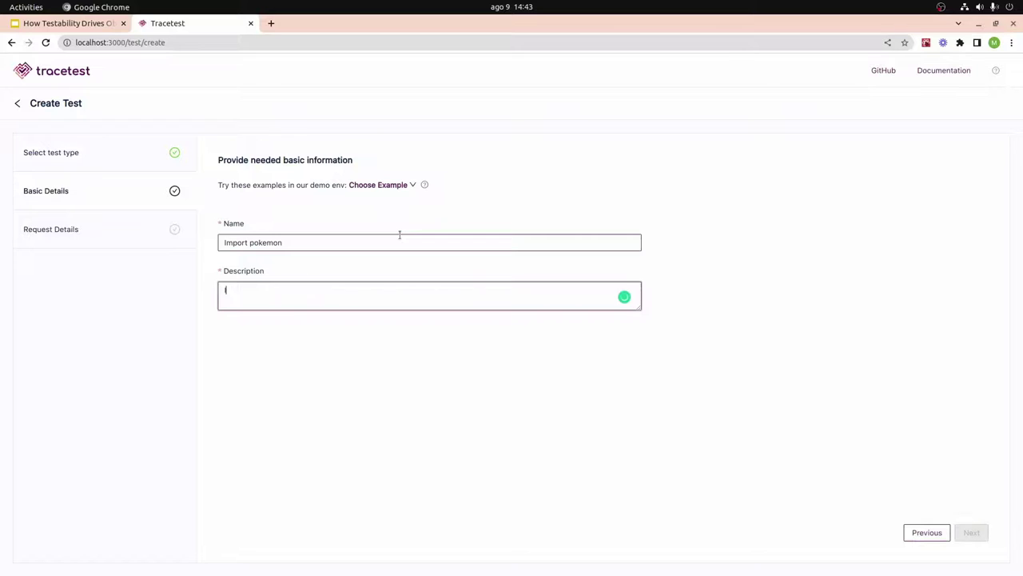
{"action": "type", "text": "mport a valid pokemon"}
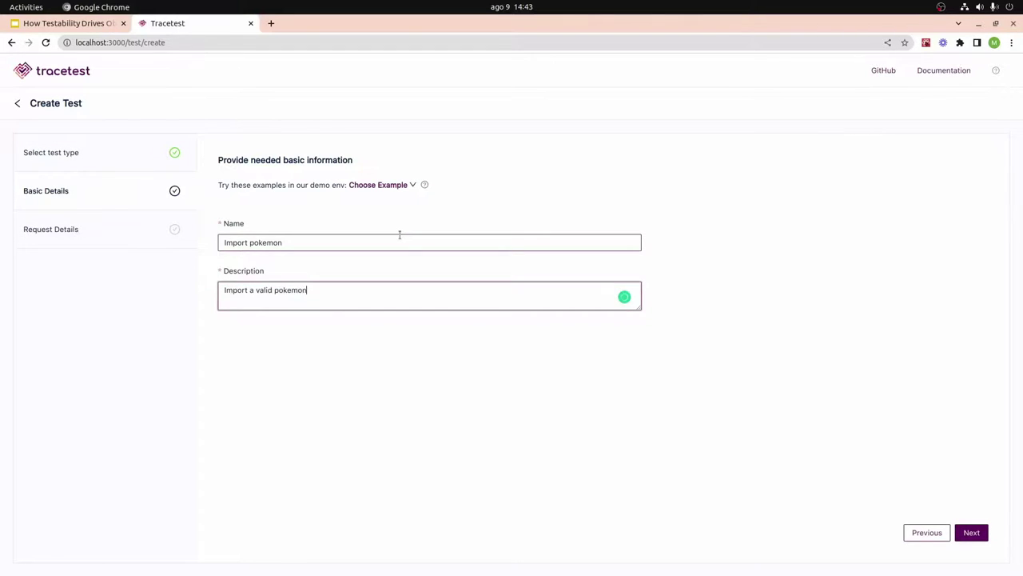
{"action": "left_click", "coordinate": [971, 532]}
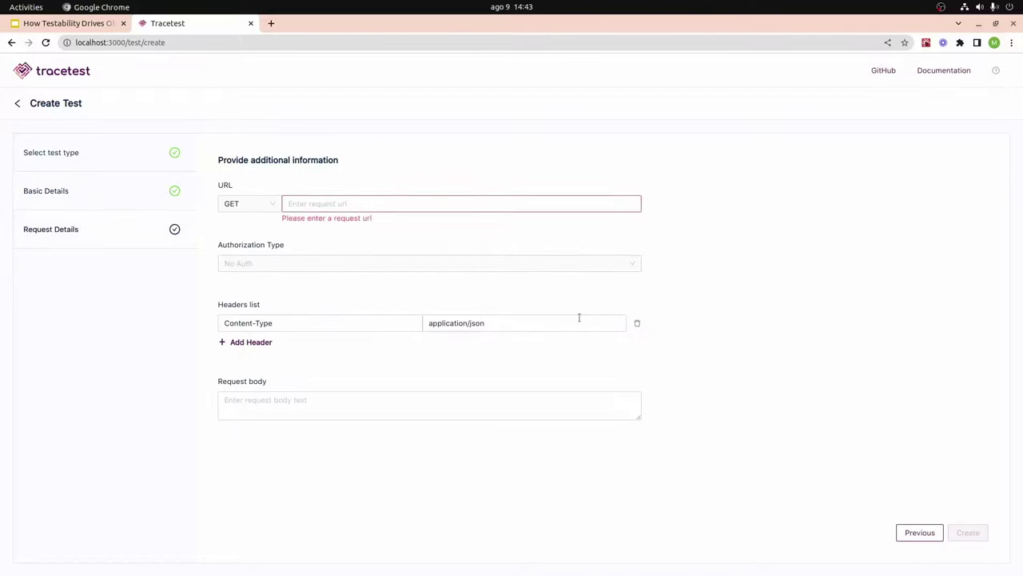
{"action": "left_click", "coordinate": [276, 204]}
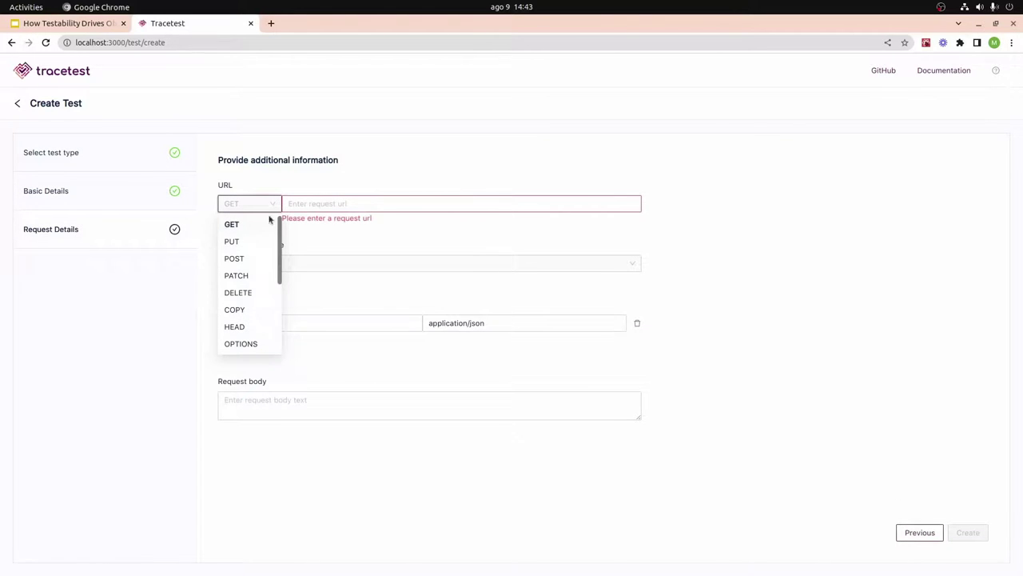
{"action": "left_click", "coordinate": [263, 258]}
{"action": "left_click", "coordinate": [371, 201]}
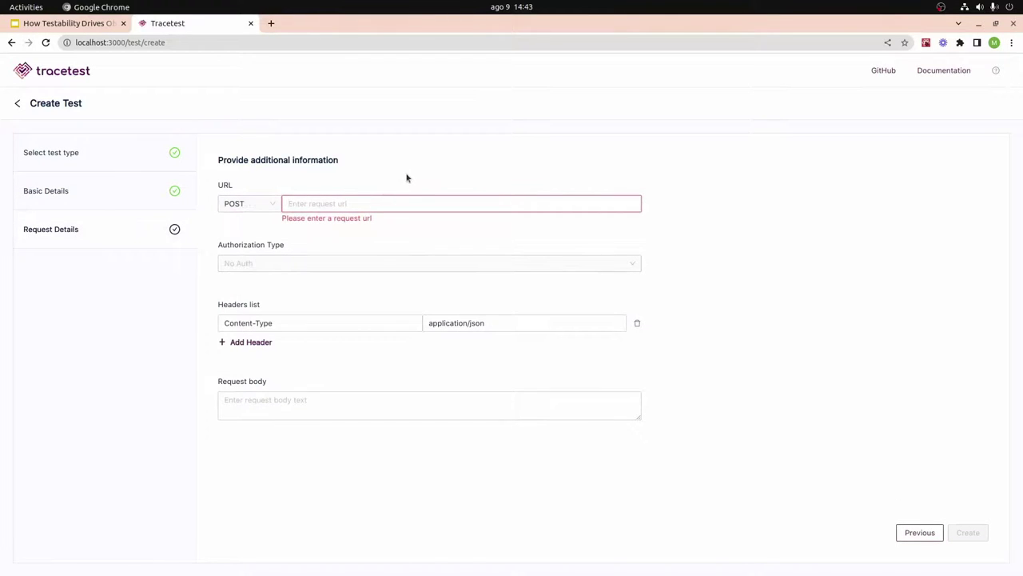
{"action": "type", "text": "http://localhost:3001/pokemon/import"}
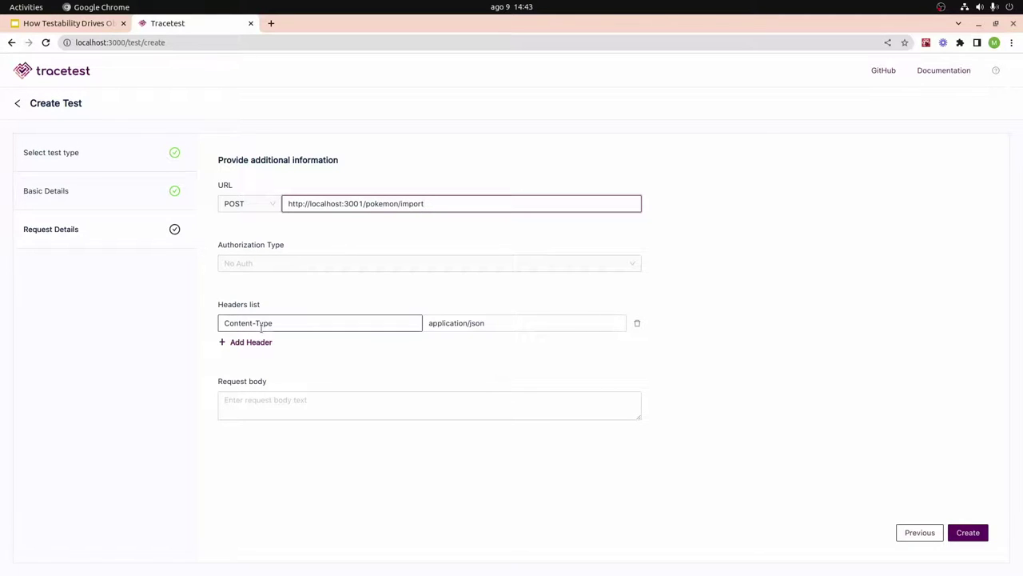
- Enter a JSON request body with "id" set to 25 and create the test
{"action": "left_click", "coordinate": [535, 326]}
{"action": "left_click", "coordinate": [435, 405]}
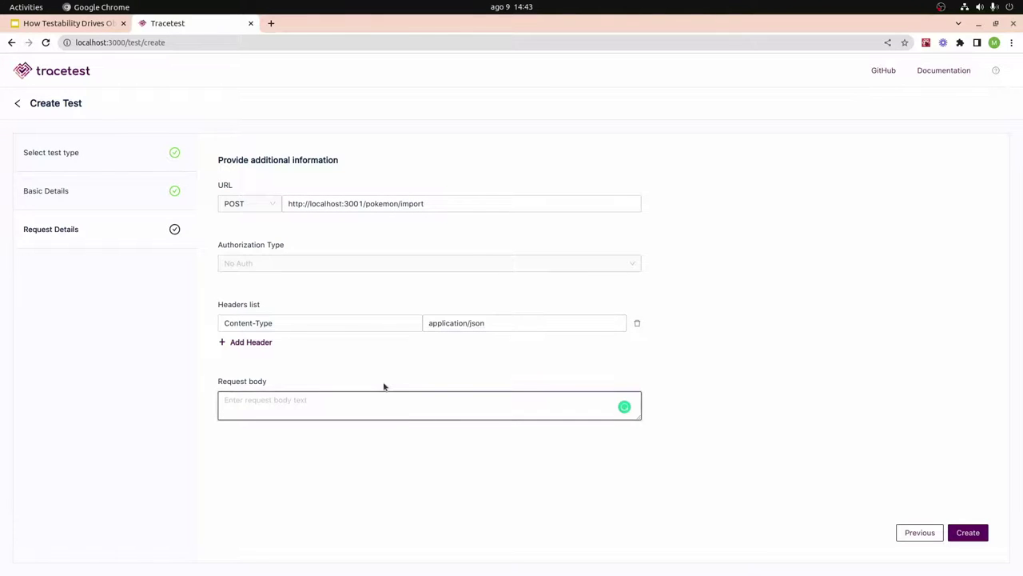
{"action": "type", "text": "{ \"id\": 25"}
{"action": "left_click", "coordinate": [979, 533]}
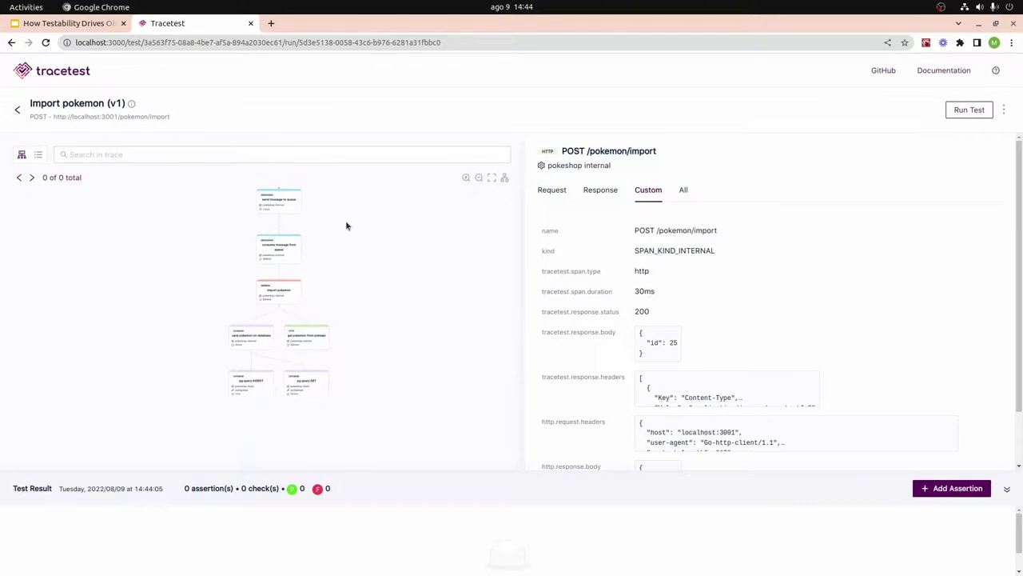
- Examine the trace graph from the POST /pokemon/import span down to the database query spans
{"action": "left_click", "coordinate": [466, 178]}
{"action": "scroll", "coordinate": [413, 251], "scroll_direction": "up", "scroll_amount": 5}
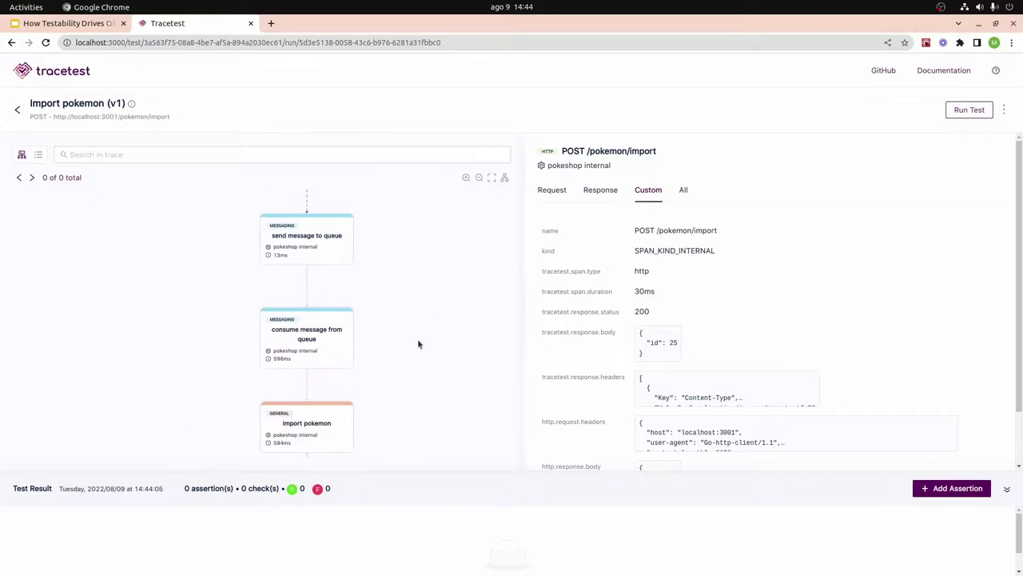
{"action": "scroll", "coordinate": [430, 396], "scroll_direction": "down", "scroll_amount": 5}
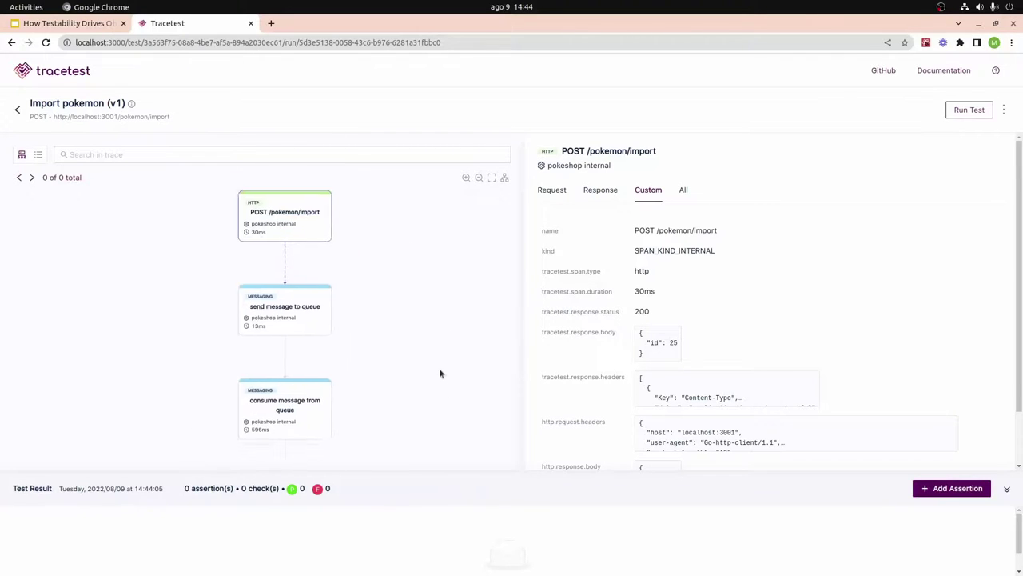
{"action": "scroll", "coordinate": [460, 357], "scroll_direction": "up", "scroll_amount": 3}
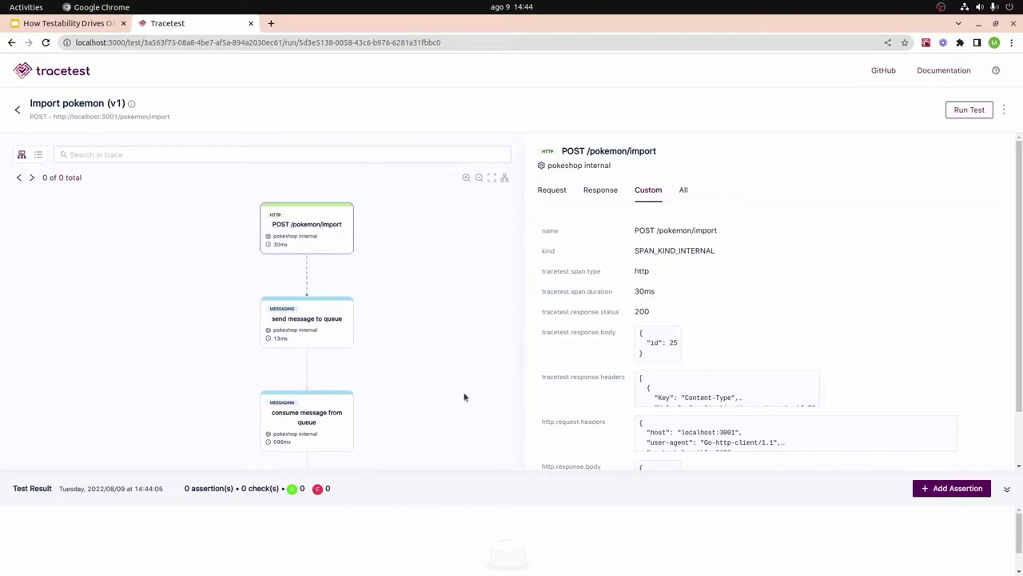
{"action": "scroll", "coordinate": [466, 395], "scroll_direction": "down", "scroll_amount": 7}
{"action": "scroll", "coordinate": [467, 256], "scroll_direction": "down", "scroll_amount": 4}
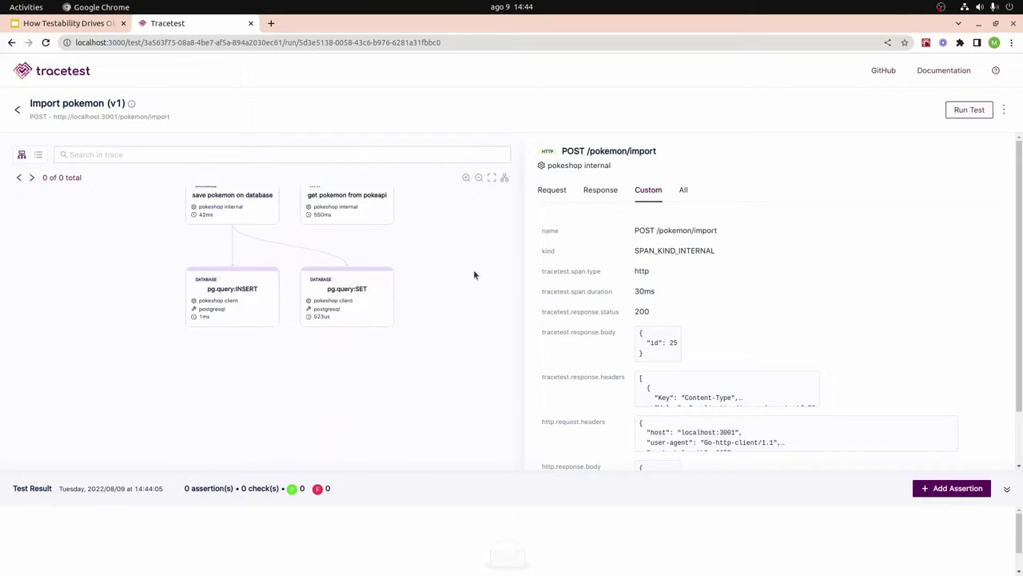
{"action": "scroll", "coordinate": [474, 274], "scroll_direction": "up", "scroll_amount": 2}
{"action": "scroll", "coordinate": [464, 272], "scroll_direction": "up", "scroll_amount": 8}
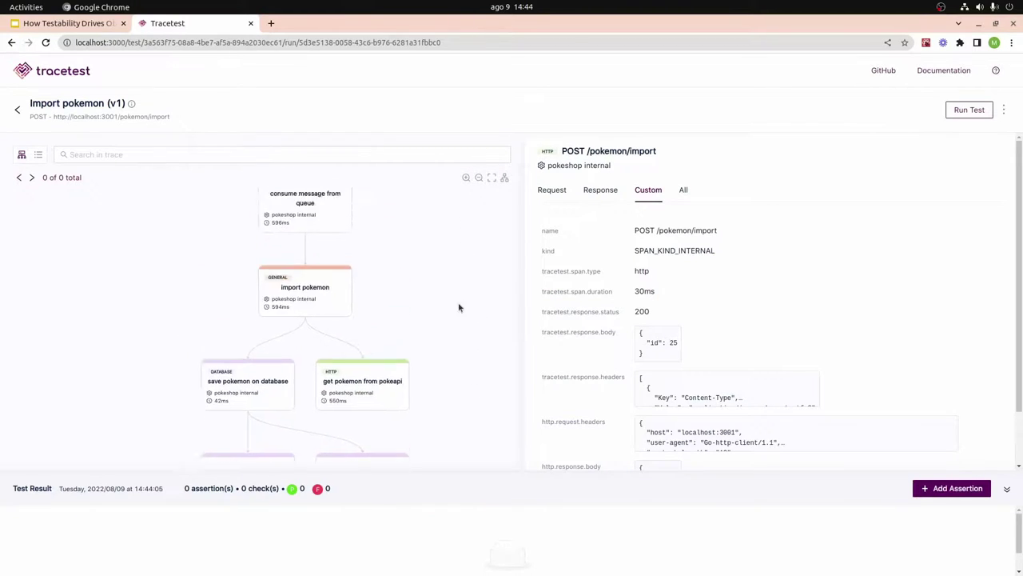
{"action": "scroll", "coordinate": [429, 379], "scroll_direction": "up", "scroll_amount": 3}
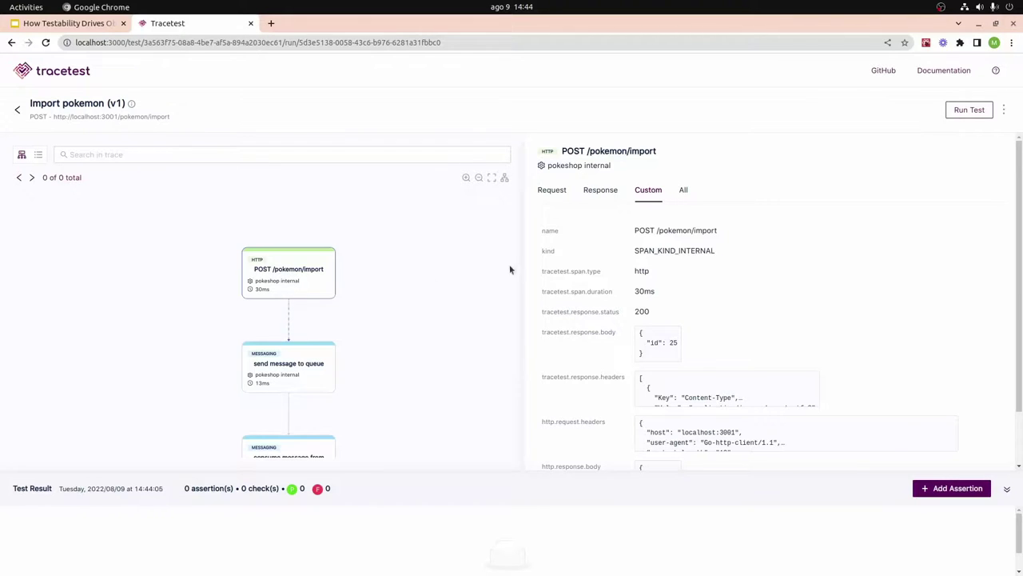
- Add an assertion from the POST /pokemon/import span's response, checking that http.status_code equals 200
{"action": "left_click", "coordinate": [601, 191]}
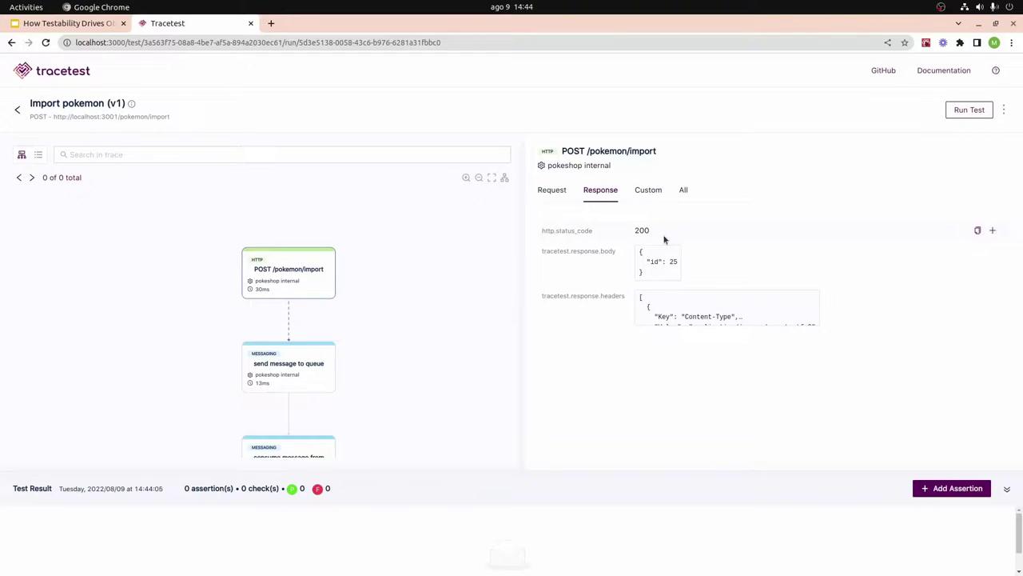
{"action": "left_click", "coordinate": [992, 231]}
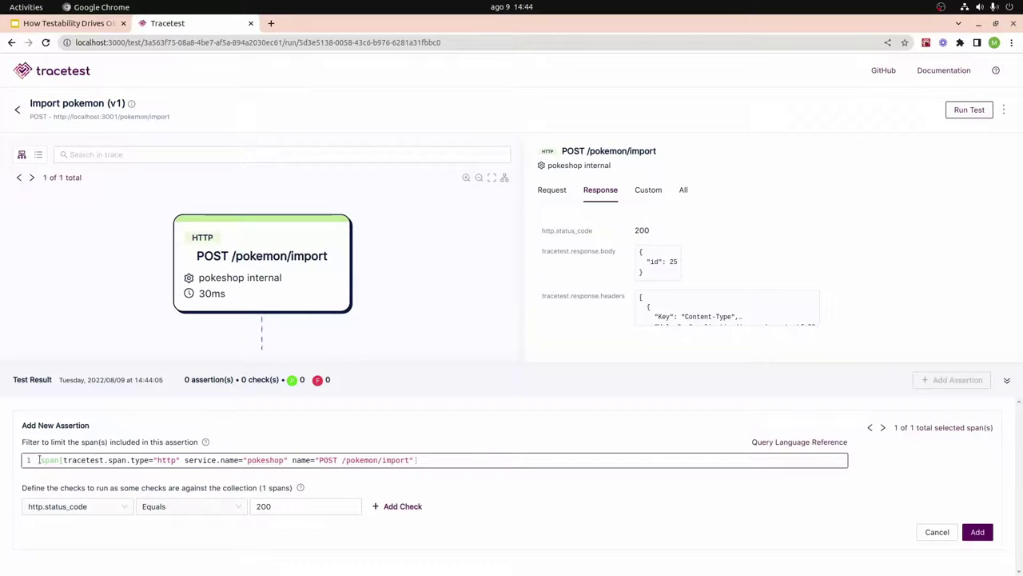
{"action": "left_click_drag", "start_coordinate": [39, 460], "coordinate": [420, 459]}
{"action": "left_click", "coordinate": [420, 460]}
{"action": "left_click_drag", "start_coordinate": [62, 459], "coordinate": [419, 462]}
{"action": "left_click", "coordinate": [326, 487]}
{"action": "left_click_drag", "start_coordinate": [260, 491], "coordinate": [291, 488]}
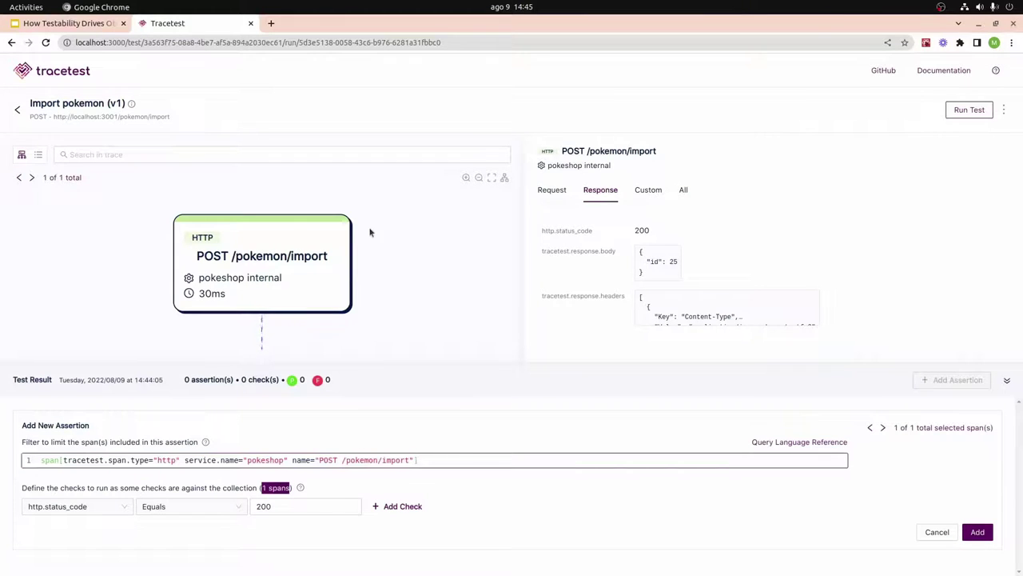
{"action": "left_click", "coordinate": [416, 463]}
{"action": "left_click_drag", "start_coordinate": [63, 461], "coordinate": [365, 471]}
{"action": "left_click", "coordinate": [354, 461]}
{"action": "left_click", "coordinate": [978, 533]}
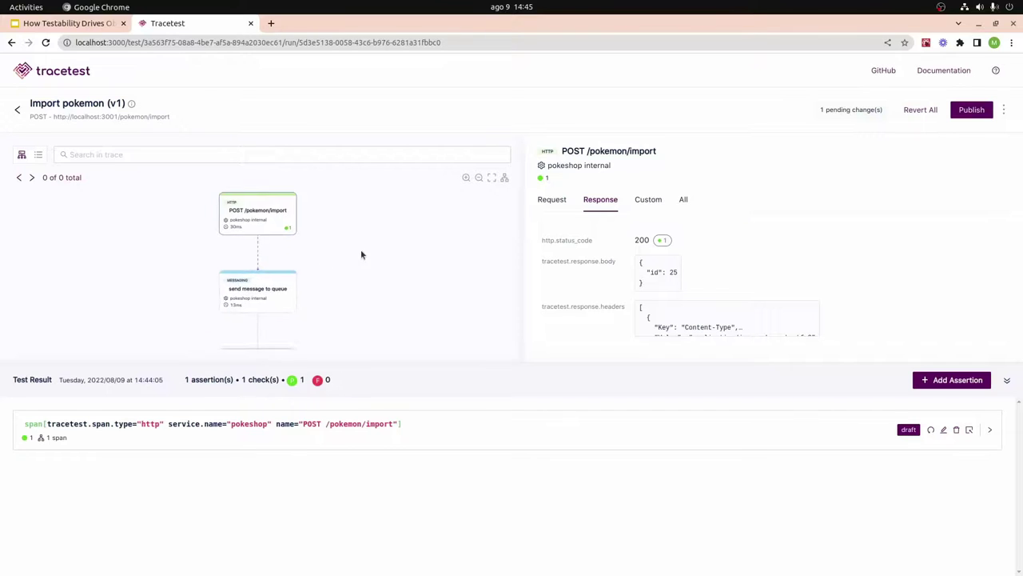
- Add an assertion that http.status_code equals 200 on the "get pokemon from pokeapi" span
{"action": "mouse_move", "coordinate": [361, 256]}
{"action": "left_mouse_down"}
{"action": "mouse_move", "coordinate": [402, 277]}
{"action": "mouse_move", "coordinate": [390, 183]}
{"action": "left_mouse_up"}
{"action": "scroll", "coordinate": [337, 250], "scroll_direction": "up", "scroll_amount": 4}
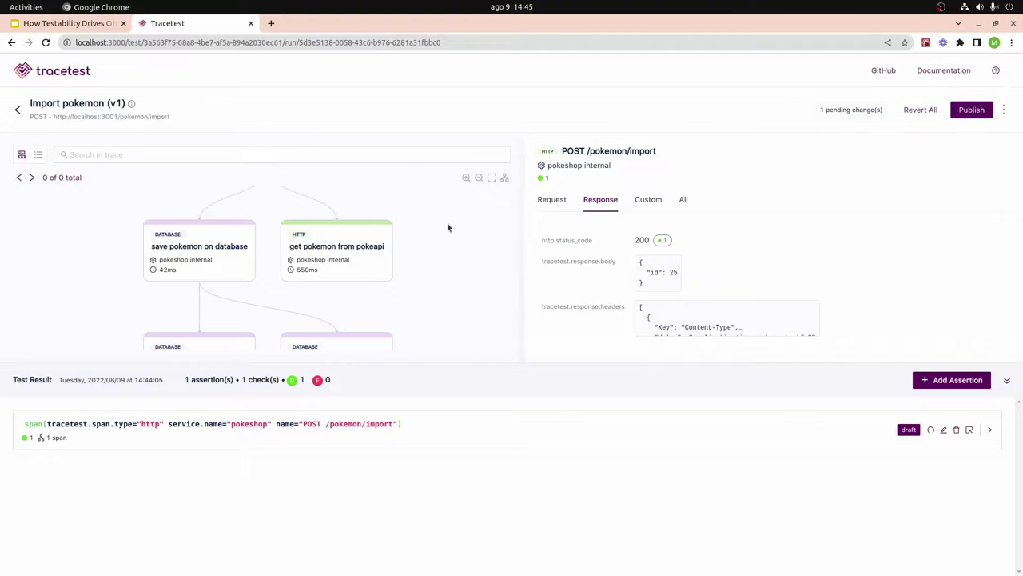
{"action": "left_click_drag", "start_coordinate": [448, 228], "coordinate": [416, 247]}
{"action": "left_click", "coordinate": [338, 279]}
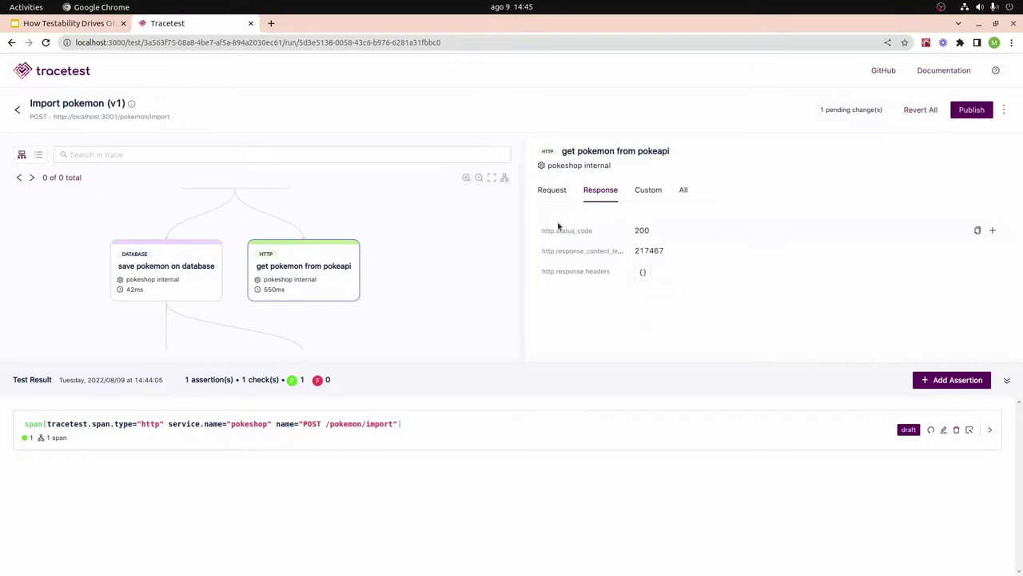
{"action": "left_click_drag", "start_coordinate": [565, 230], "coordinate": [599, 231]}
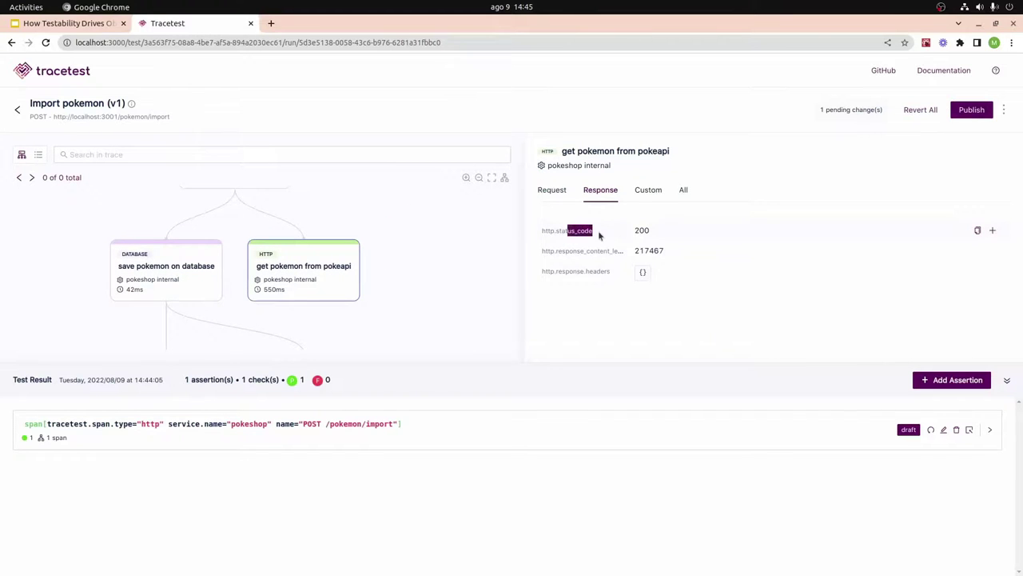
{"action": "left_click", "coordinate": [992, 230]}
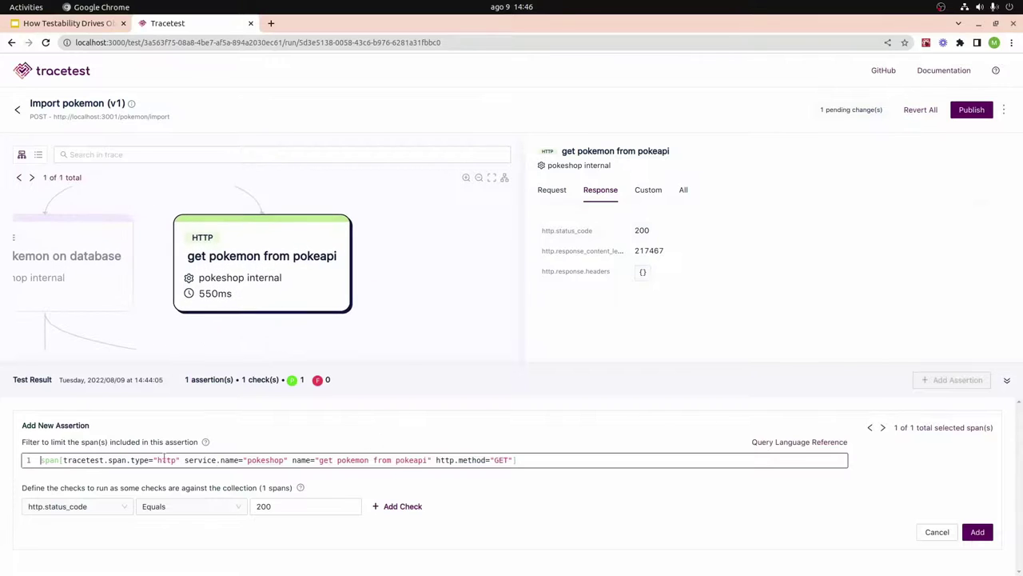
{"action": "left_click_drag", "start_coordinate": [540, 461], "coordinate": [62, 460]}
{"action": "left_click", "coordinate": [62, 460]}
{"action": "left_click", "coordinate": [982, 535]}
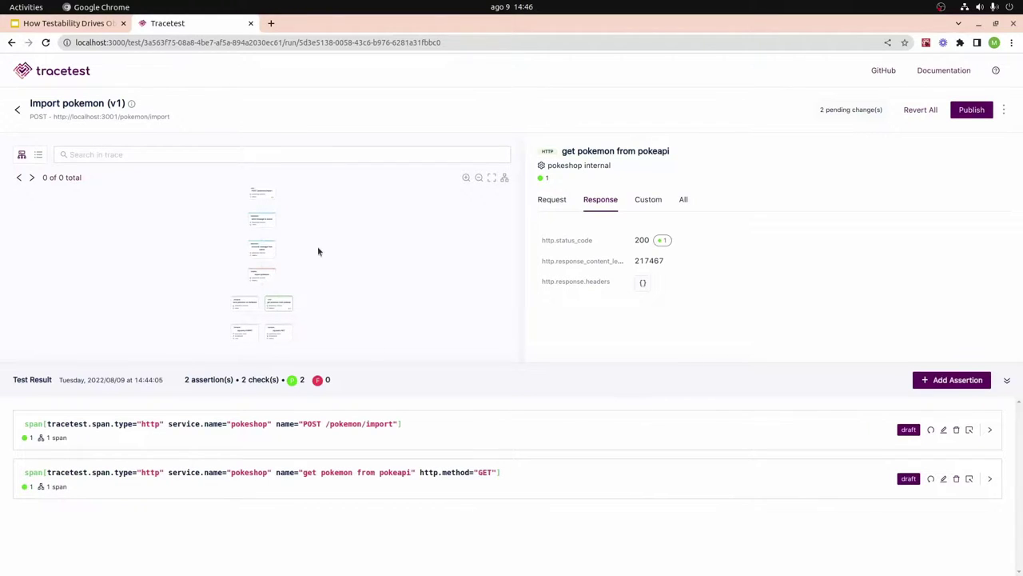
- Replace the span filter of the "get pokemon from pokeapi" assertion with tracetest.span.type = "http"
{"action": "scroll", "coordinate": [301, 271], "scroll_direction": "up", "scroll_amount": 5}
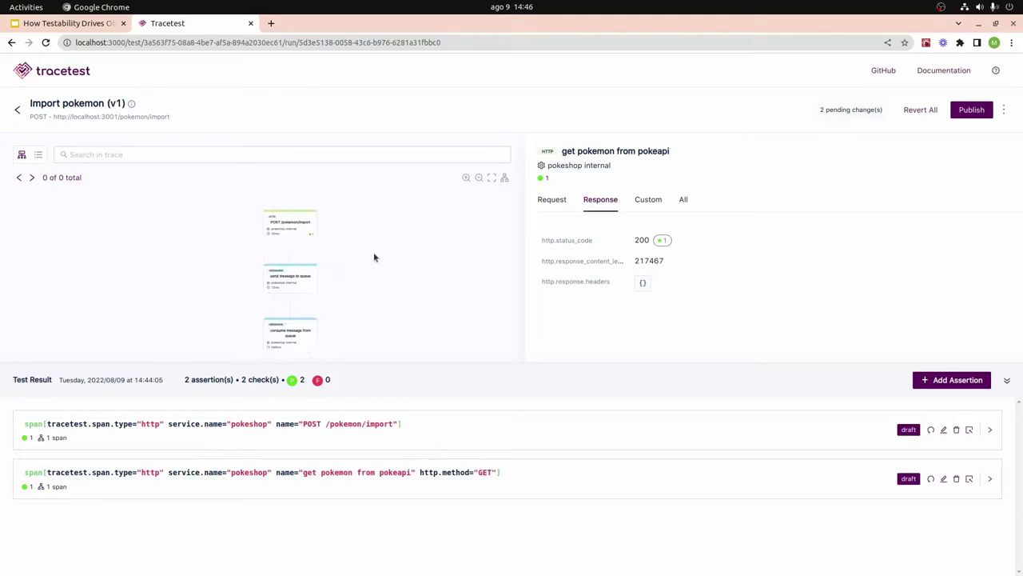
{"action": "scroll", "coordinate": [306, 267], "scroll_direction": "up", "scroll_amount": 3}
{"action": "mouse_move", "coordinate": [432, 342]}
{"action": "left_mouse_down"}
{"action": "mouse_move", "coordinate": [388, 222]}
{"action": "mouse_move", "coordinate": [391, 181]}
{"action": "left_mouse_up"}
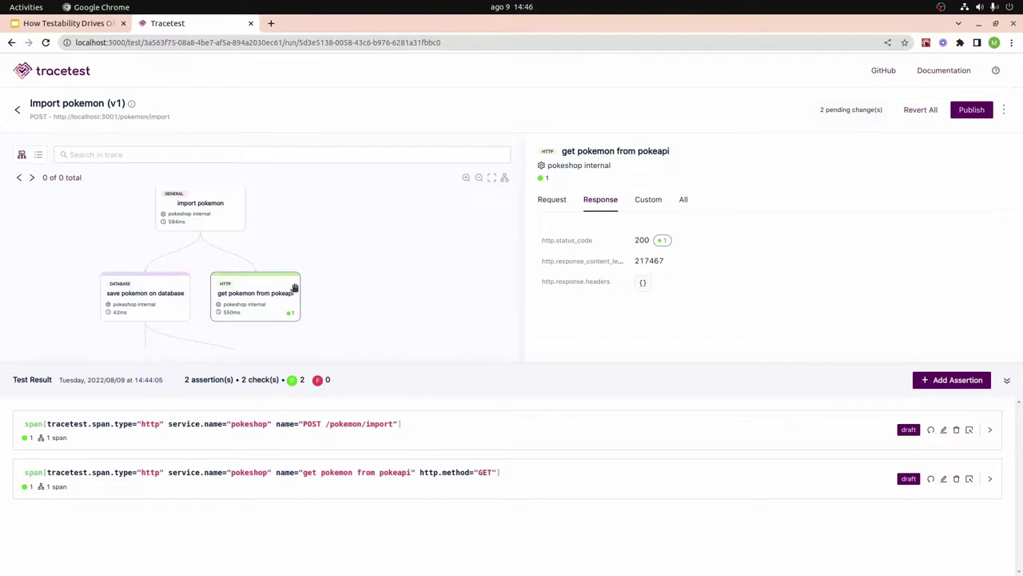
{"action": "left_click", "coordinate": [957, 382]}
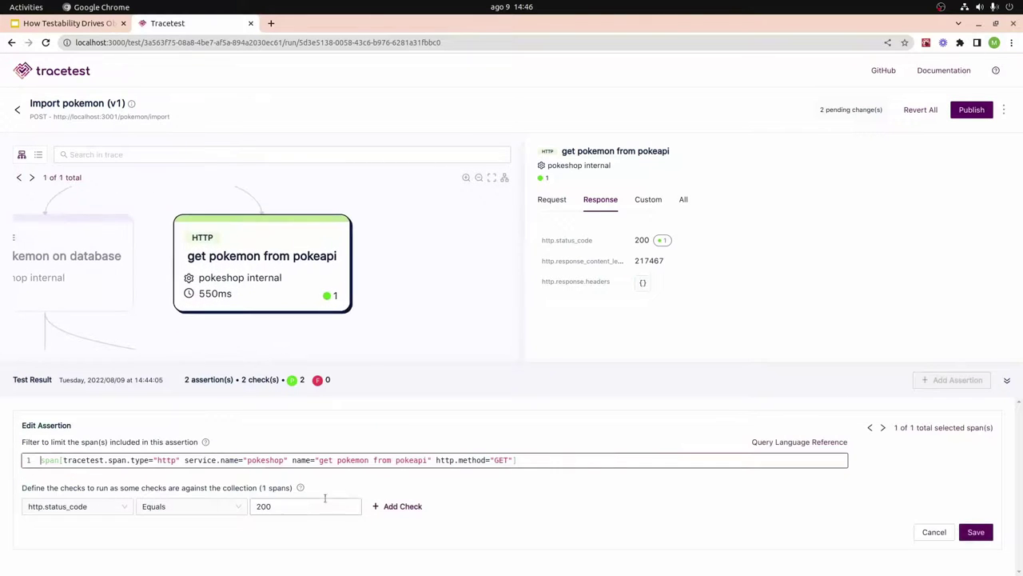
{"action": "left_click_drag", "start_coordinate": [41, 459], "coordinate": [172, 460]}
{"action": "left_click", "coordinate": [377, 460]}
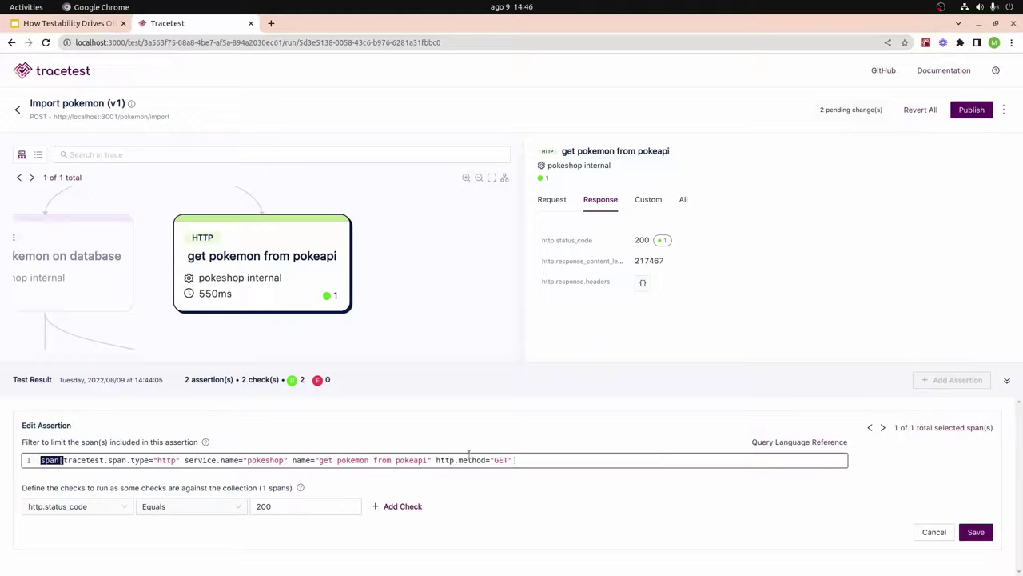
{"action": "triple_click", "coordinate": [377, 460]}
{"action": "left_click", "coordinate": [123, 472]}
{"action": "left_click_drag", "start_coordinate": [514, 460], "coordinate": [63, 460]}
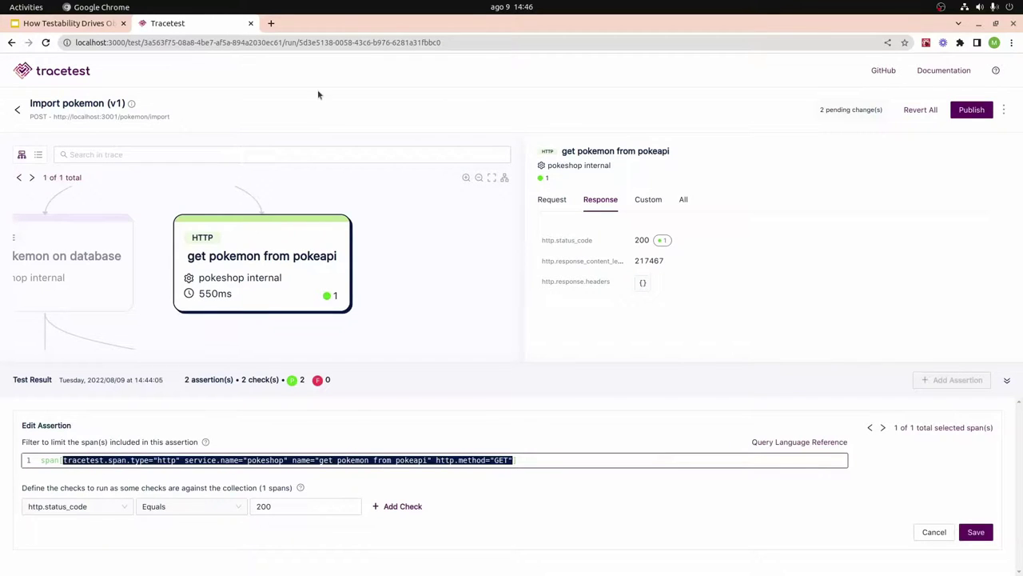
{"action": "key", "text": "BackSpace"}
{"action": "type", "text": "tracetes"}
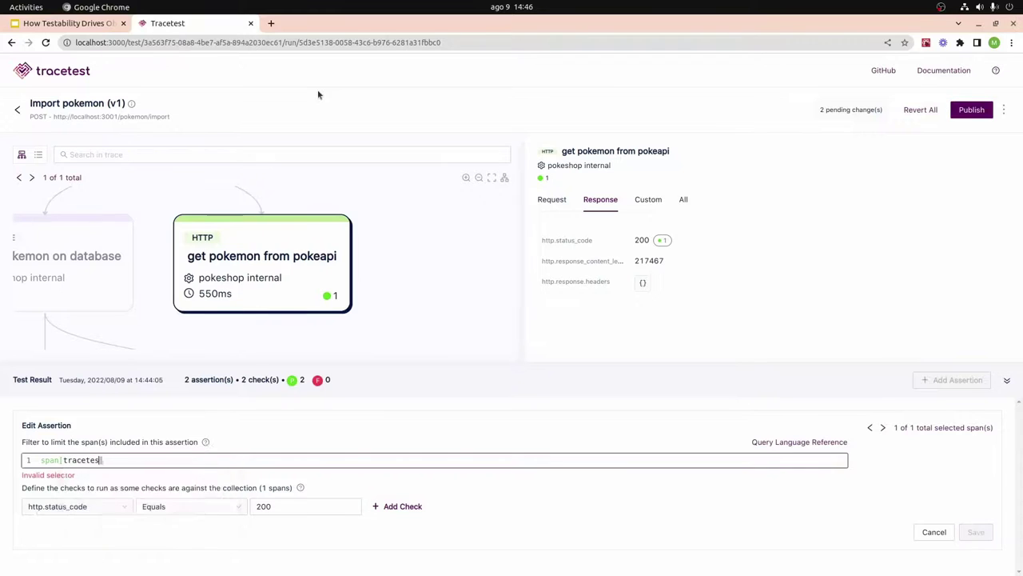
{"action": "type", "text": "pan.t"}
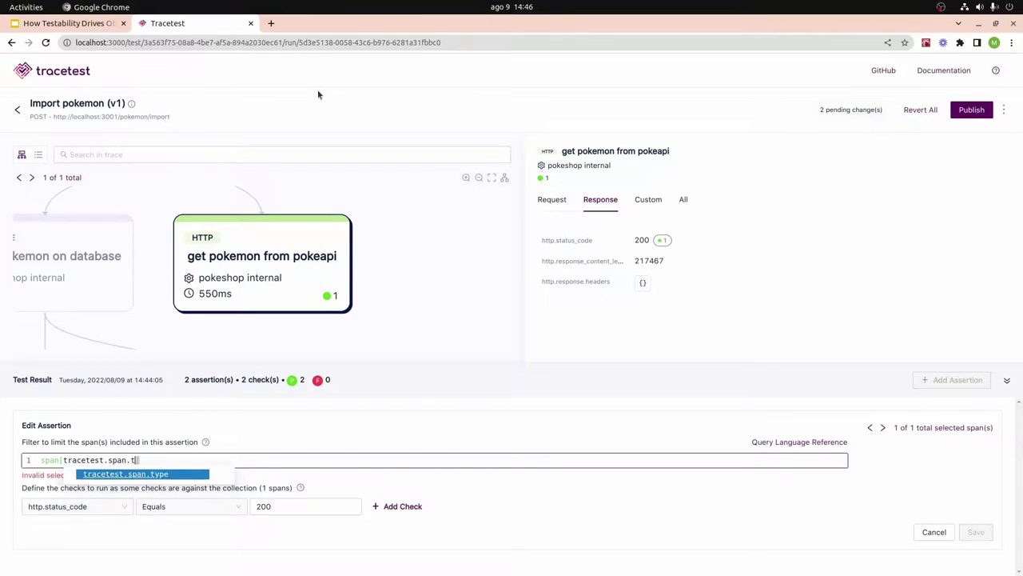
{"action": "type", "text": "ype = \"http\""}
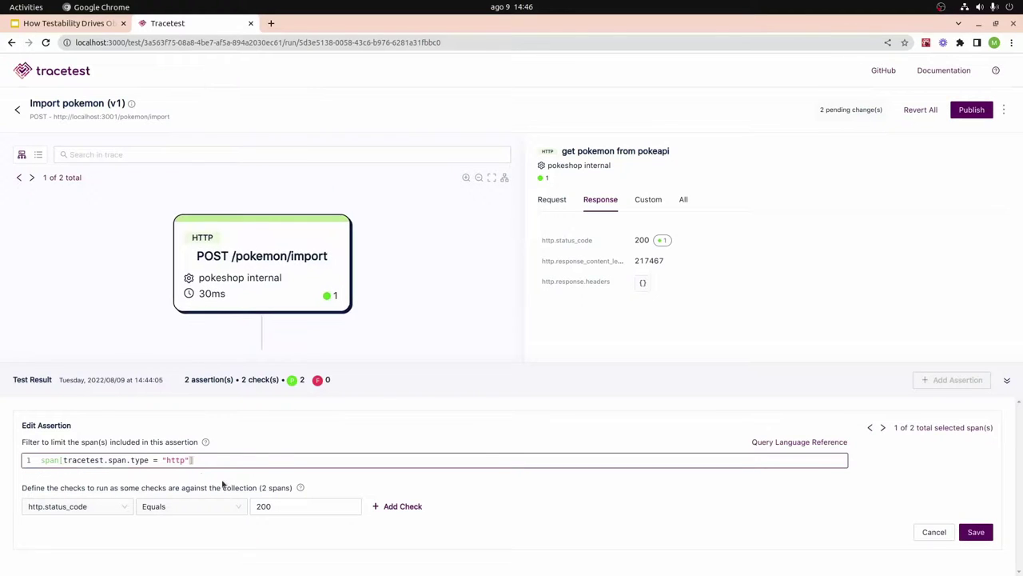
- Step through the spans matched by the new filter and save the edited assertion
{"action": "left_click_drag", "start_coordinate": [262, 484], "coordinate": [287, 487]}
{"action": "left_click", "coordinate": [291, 485]}
{"action": "left_click", "coordinate": [32, 177]}
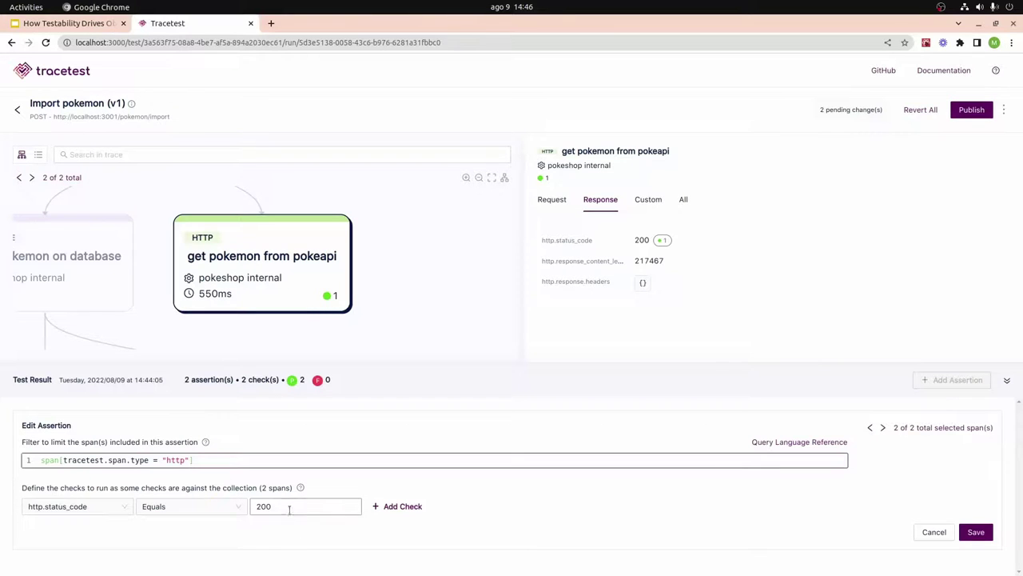
{"action": "left_click", "coordinate": [969, 534]}
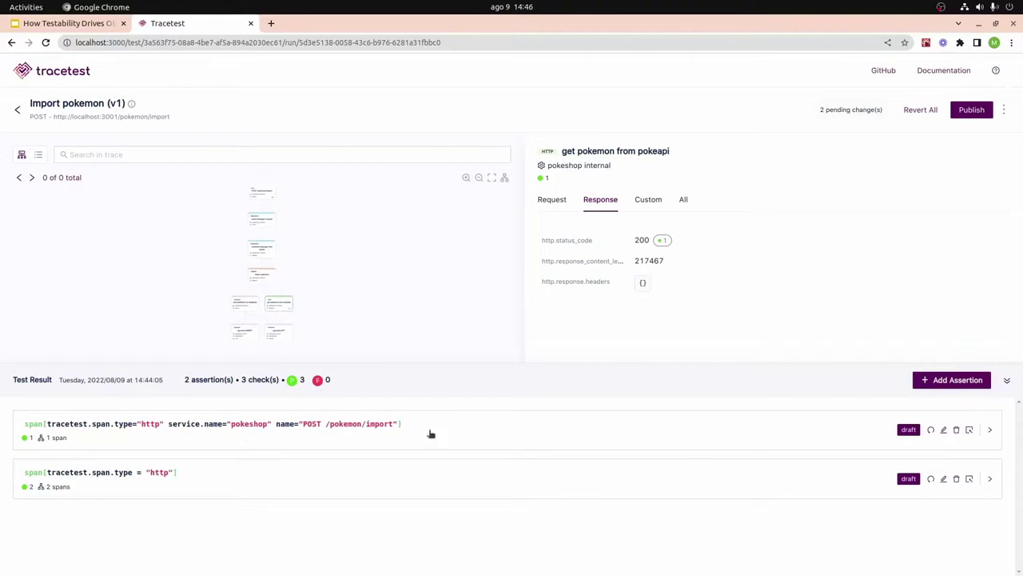
- Delete the assertion targeting the POST /pokemon/import span and publish the pending test changes
{"action": "left_click", "coordinate": [956, 429]}
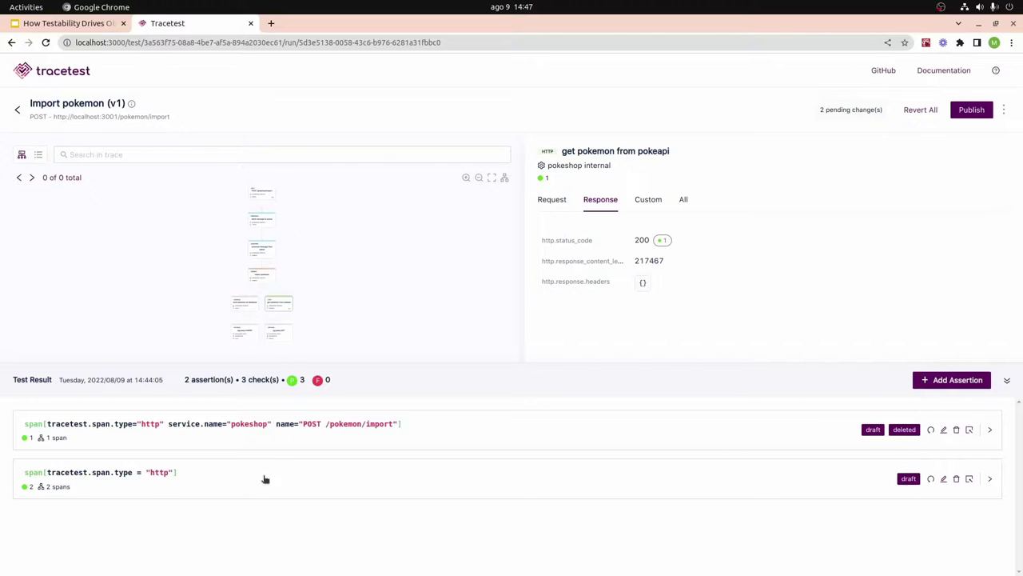
{"action": "left_click", "coordinate": [127, 480]}
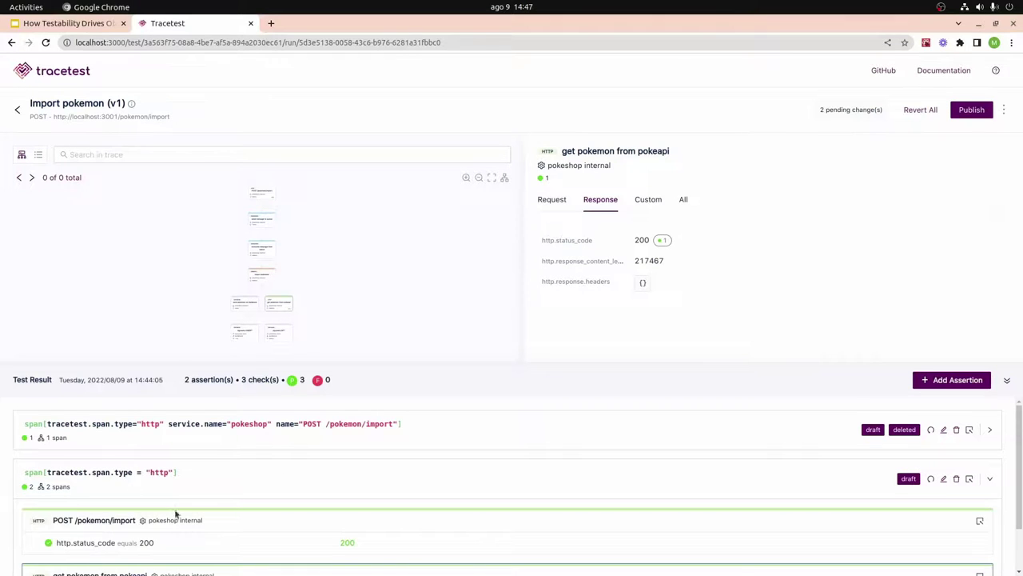
{"action": "scroll", "coordinate": [183, 503], "scroll_direction": "down", "scroll_amount": 1}
{"action": "scroll", "coordinate": [198, 490], "scroll_direction": "up", "scroll_amount": 1}
{"action": "left_click", "coordinate": [116, 477]}
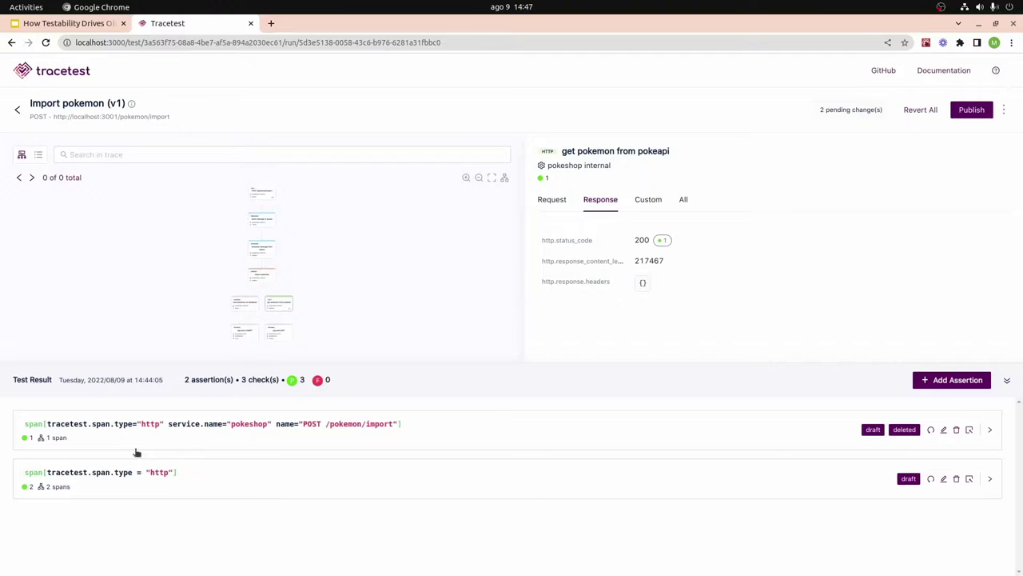
{"action": "left_click", "coordinate": [971, 110]}
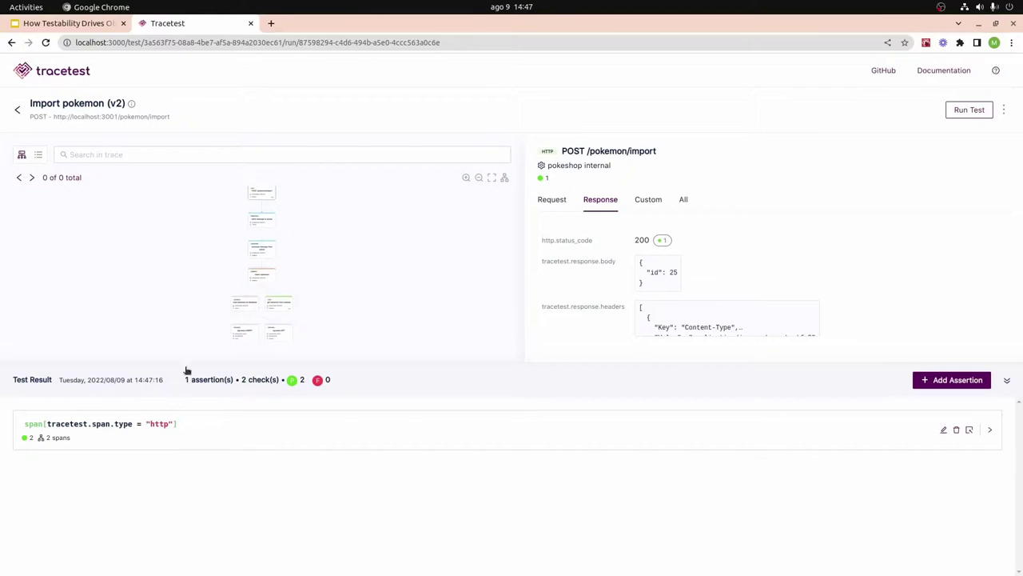
- Expand the tracetest.span.type = "http" assertion in the new run and examine its http.status_code checks
{"action": "left_click", "coordinate": [56, 430]}
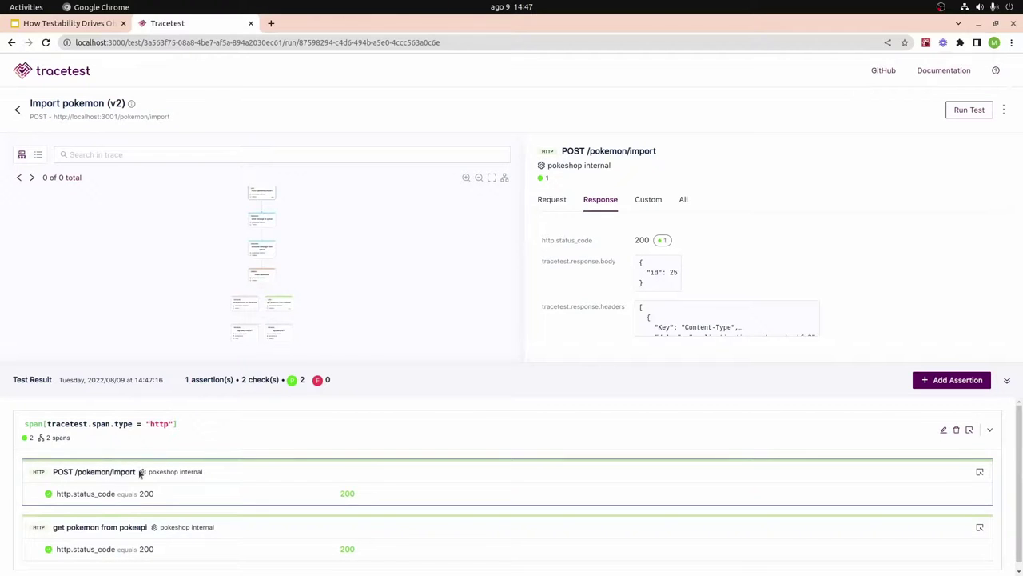
{"action": "scroll", "coordinate": [152, 488], "scroll_direction": "down", "scroll_amount": 1}
{"action": "left_click_drag", "start_coordinate": [57, 490], "coordinate": [204, 482]}
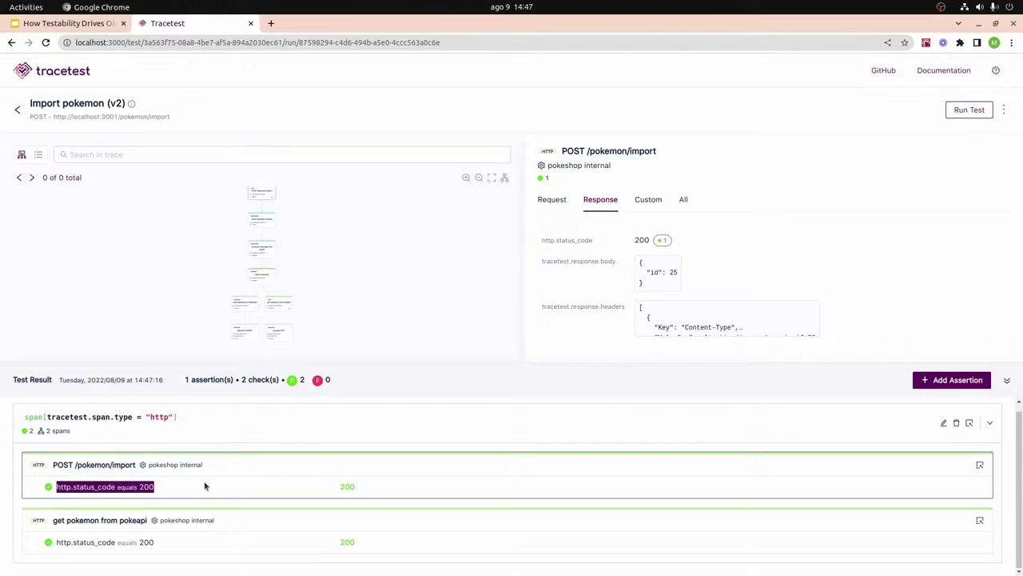
{"action": "left_click", "coordinate": [204, 482]}
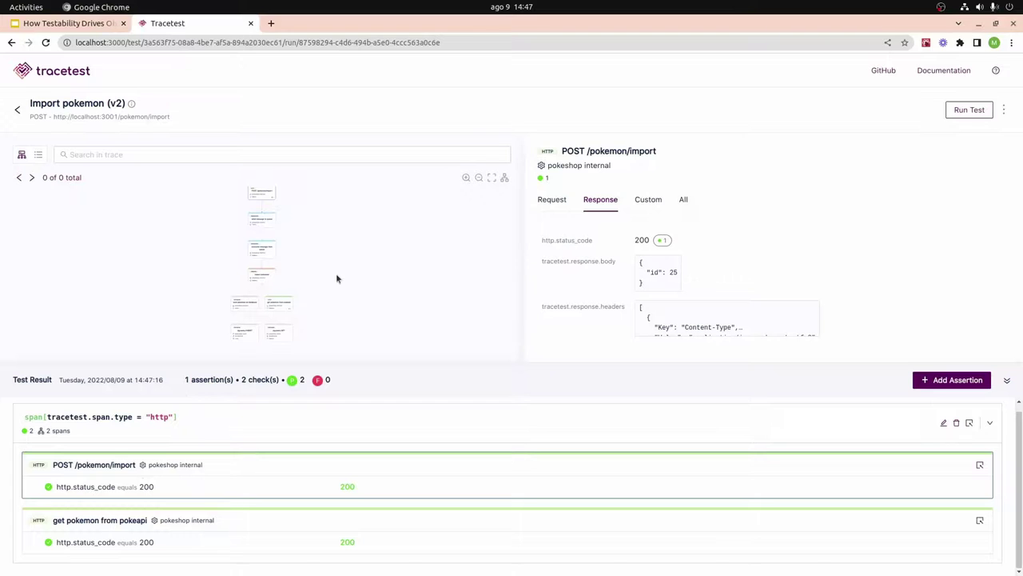
- Examine the trace graph from the POST /pokemon/import span through the messaging spans down to the database query spans
{"action": "scroll", "coordinate": [315, 283], "scroll_direction": "up", "scroll_amount": 5}
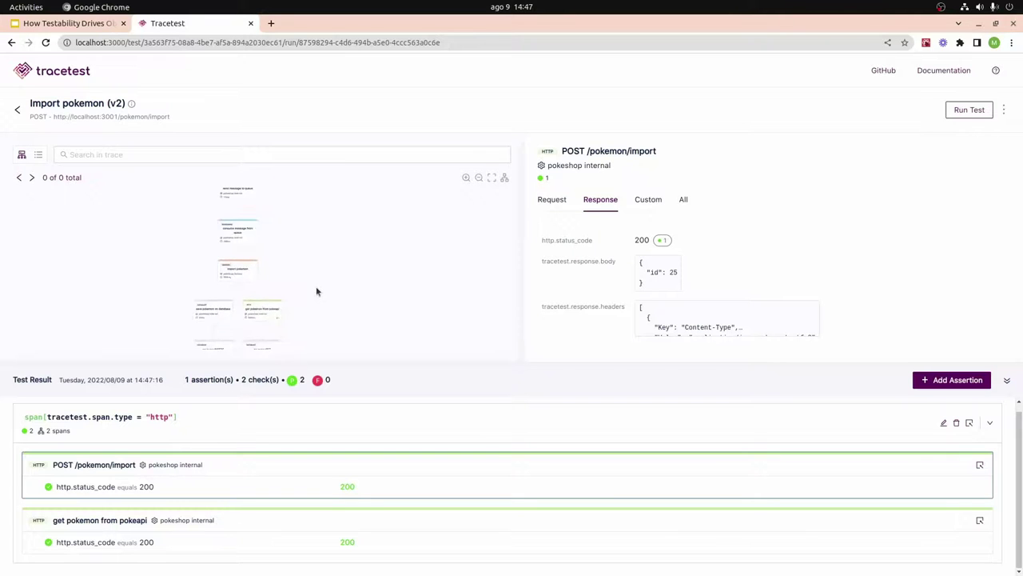
{"action": "mouse_move", "coordinate": [315, 283]}
{"action": "left_mouse_down"}
{"action": "mouse_move", "coordinate": [377, 238]}
{"action": "mouse_move", "coordinate": [414, 276]}
{"action": "mouse_move", "coordinate": [430, 253]}
{"action": "mouse_move", "coordinate": [403, 222]}
{"action": "mouse_move", "coordinate": [397, 292]}
{"action": "mouse_move", "coordinate": [386, 245]}
{"action": "mouse_move", "coordinate": [383, 282]}
{"action": "mouse_move", "coordinate": [357, 311]}
{"action": "mouse_move", "coordinate": [347, 235]}
{"action": "left_mouse_up"}
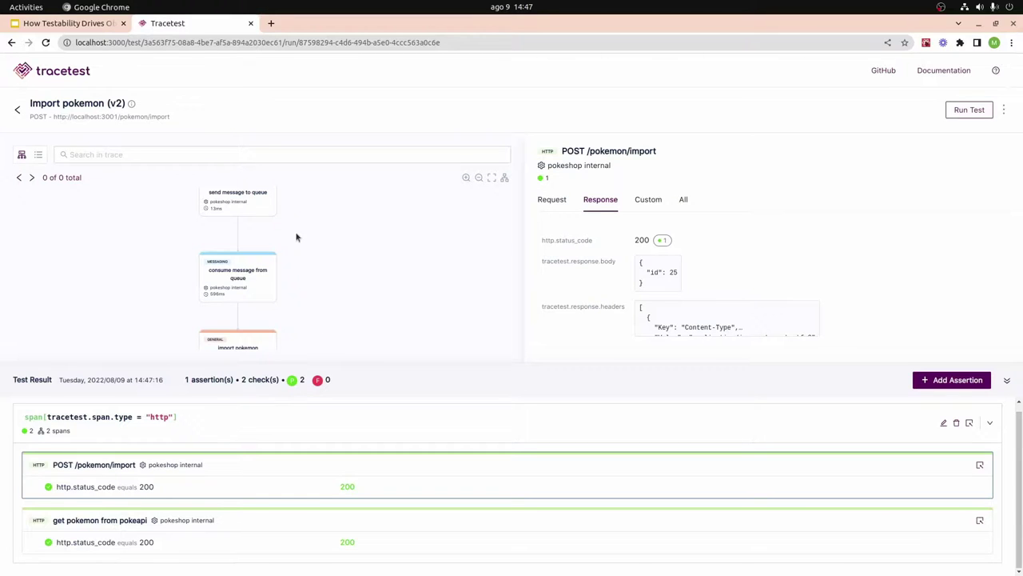
{"action": "mouse_move", "coordinate": [295, 237]}
{"action": "left_mouse_down"}
{"action": "mouse_move", "coordinate": [299, 330]}
{"action": "mouse_move", "coordinate": [302, 284]}
{"action": "mouse_move", "coordinate": [312, 322]}
{"action": "mouse_move", "coordinate": [352, 245]}
{"action": "mouse_move", "coordinate": [343, 261]}
{"action": "mouse_move", "coordinate": [340, 233]}
{"action": "mouse_move", "coordinate": [317, 260]}
{"action": "left_mouse_up"}
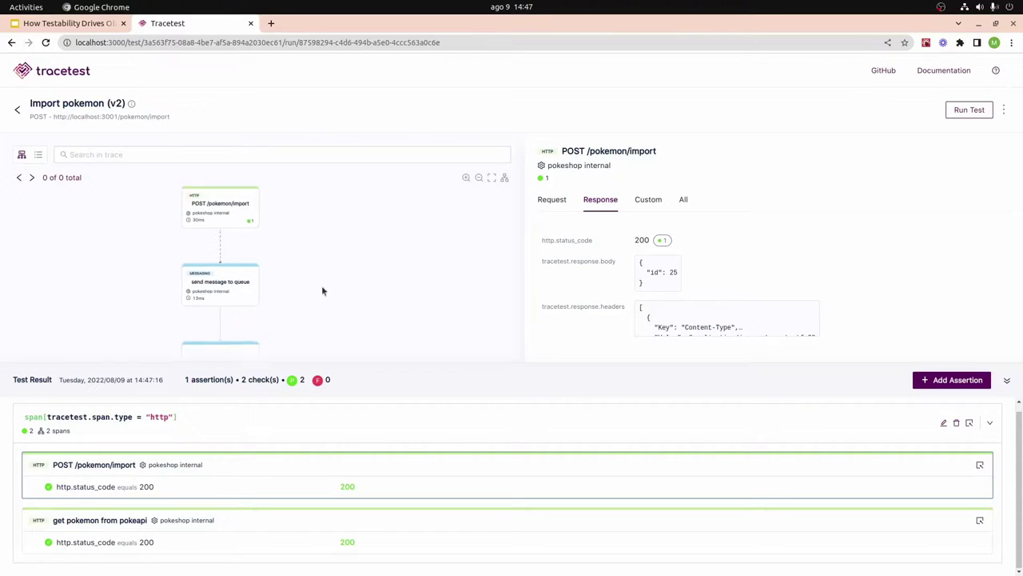
{"action": "left_click_drag", "start_coordinate": [235, 293], "coordinate": [247, 214]}
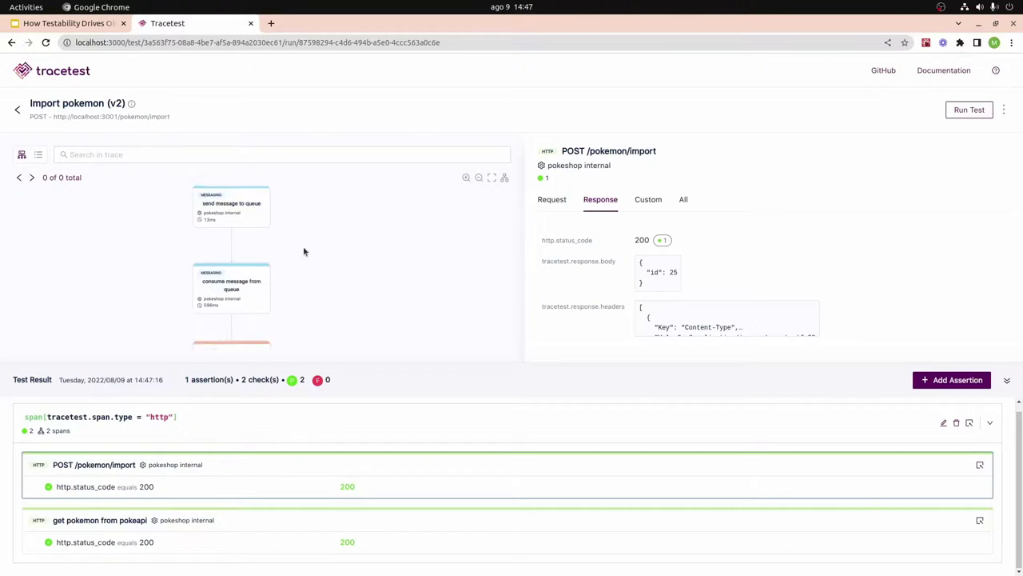
{"action": "left_click_drag", "start_coordinate": [216, 297], "coordinate": [228, 222]}
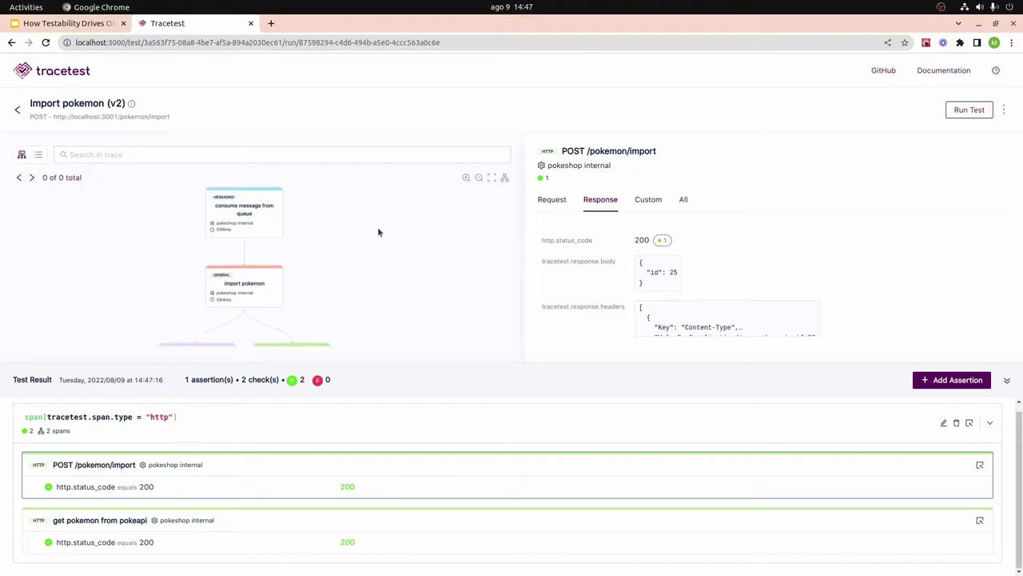
{"action": "scroll", "coordinate": [384, 252], "scroll_direction": "down", "scroll_amount": 2}
{"action": "scroll", "coordinate": [359, 276], "scroll_direction": "down", "scroll_amount": 1}
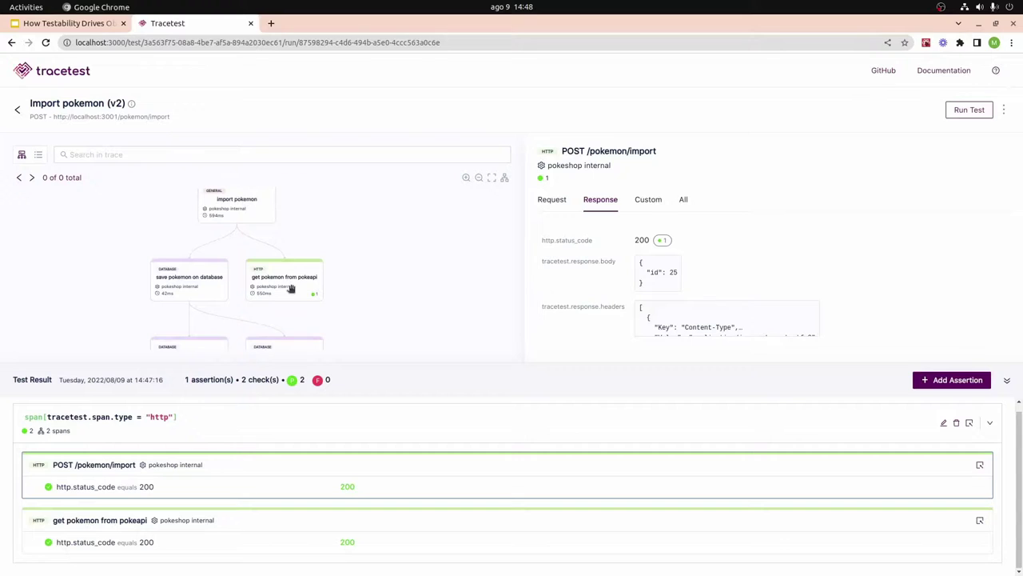
{"action": "scroll", "coordinate": [283, 312], "scroll_direction": "left", "scroll_amount": 1}
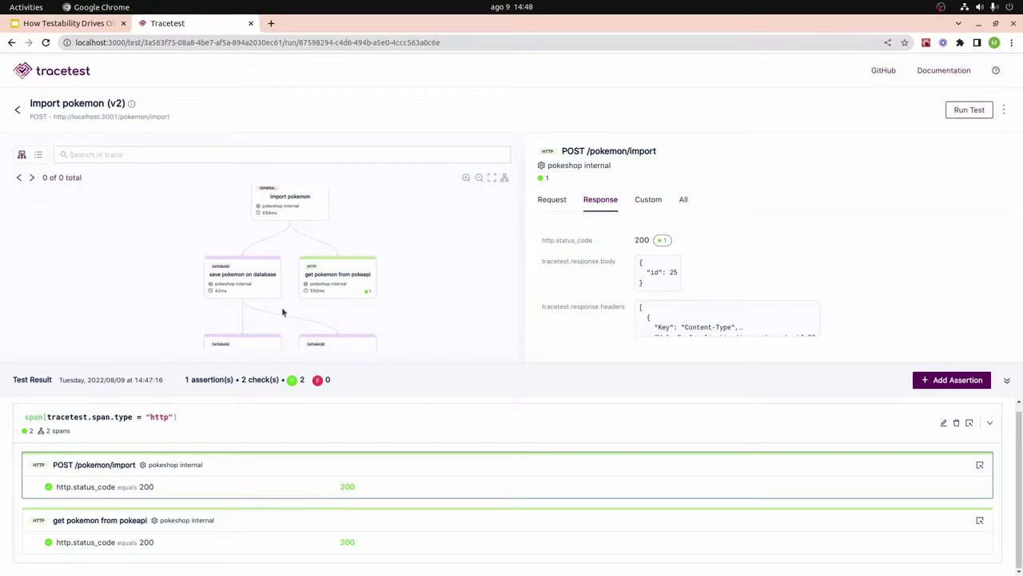
{"action": "scroll", "coordinate": [272, 274], "scroll_direction": "down", "scroll_amount": 1}
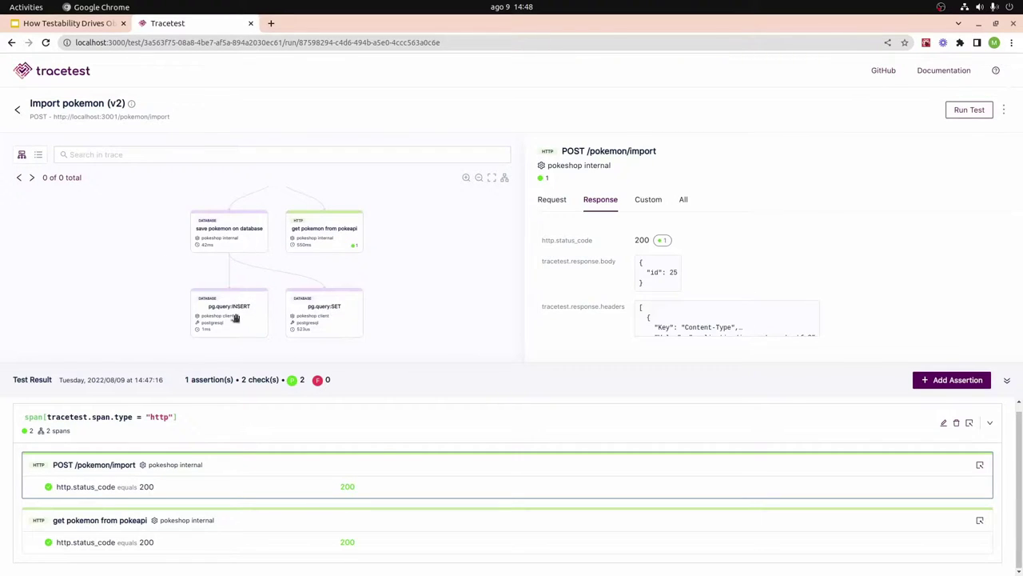
{"action": "scroll", "coordinate": [415, 264], "scroll_direction": "up", "scroll_amount": 2}
{"action": "scroll", "coordinate": [400, 279], "scroll_direction": "up", "scroll_amount": 2}
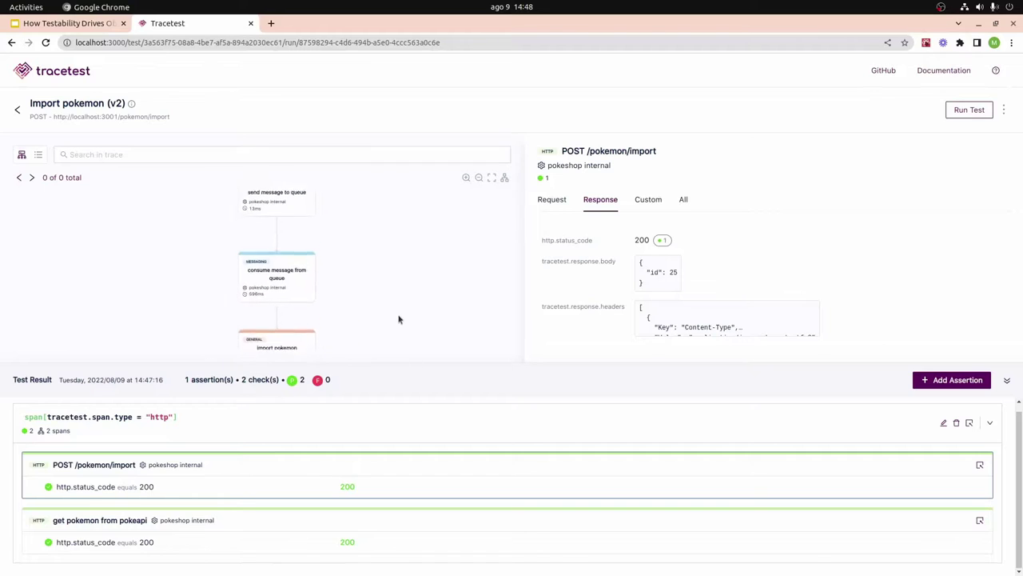
- Start a tracetest.span.duration assertion from the "consume message from queue" span and reduce its filter to name="consume message from queue"
{"action": "left_click", "coordinate": [288, 274]}
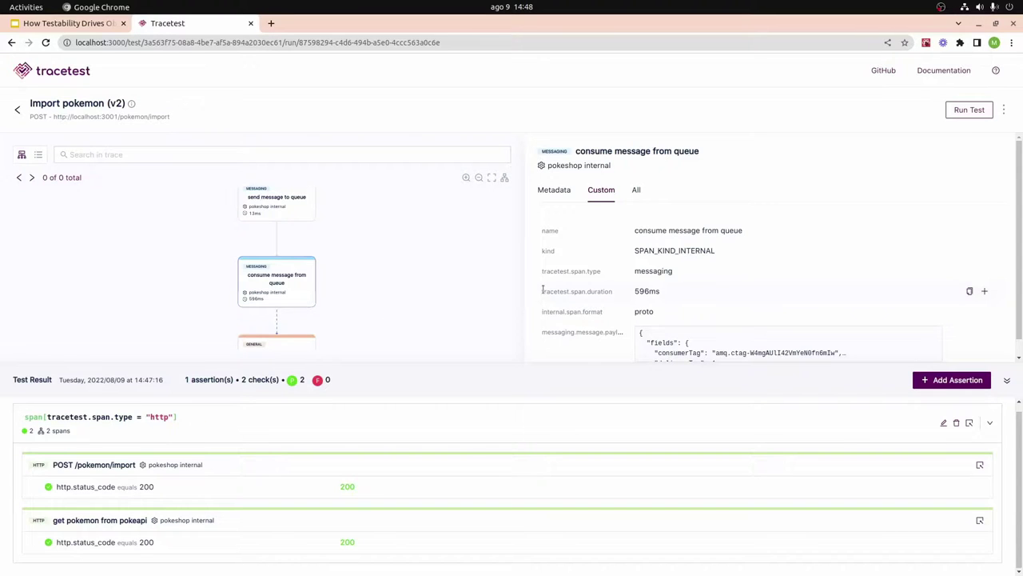
{"action": "left_click_drag", "start_coordinate": [542, 290], "coordinate": [609, 291]}
{"action": "left_click", "coordinate": [612, 291]}
{"action": "left_click", "coordinate": [987, 293]}
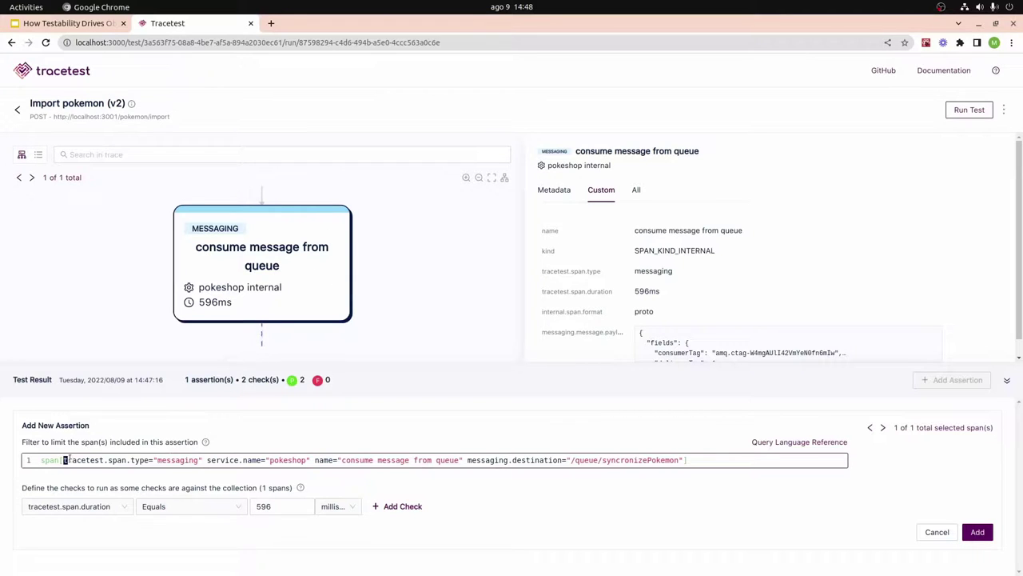
{"action": "left_click_drag", "start_coordinate": [67, 460], "coordinate": [317, 459]}
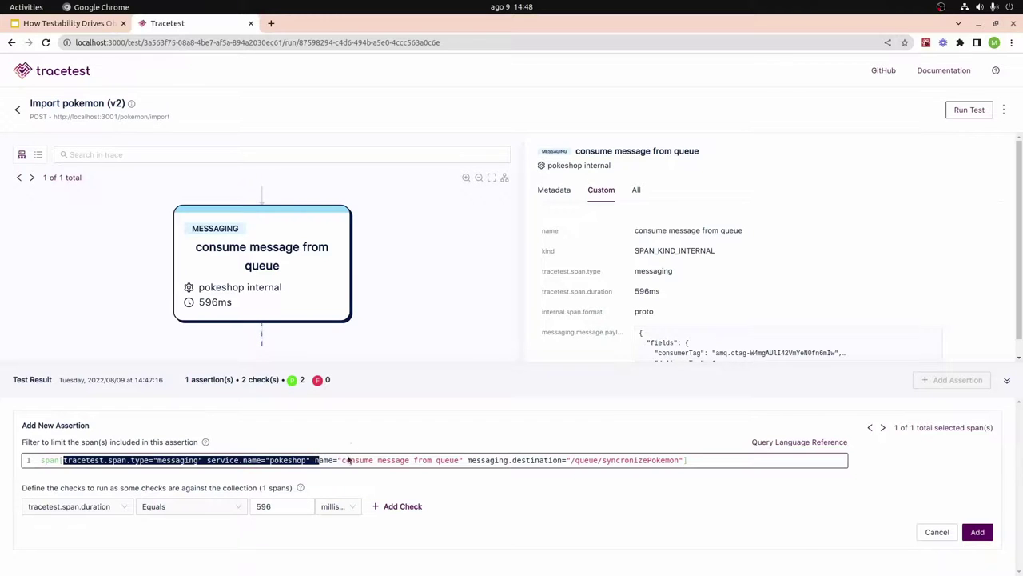
{"action": "key", "text": "BackSpace"}
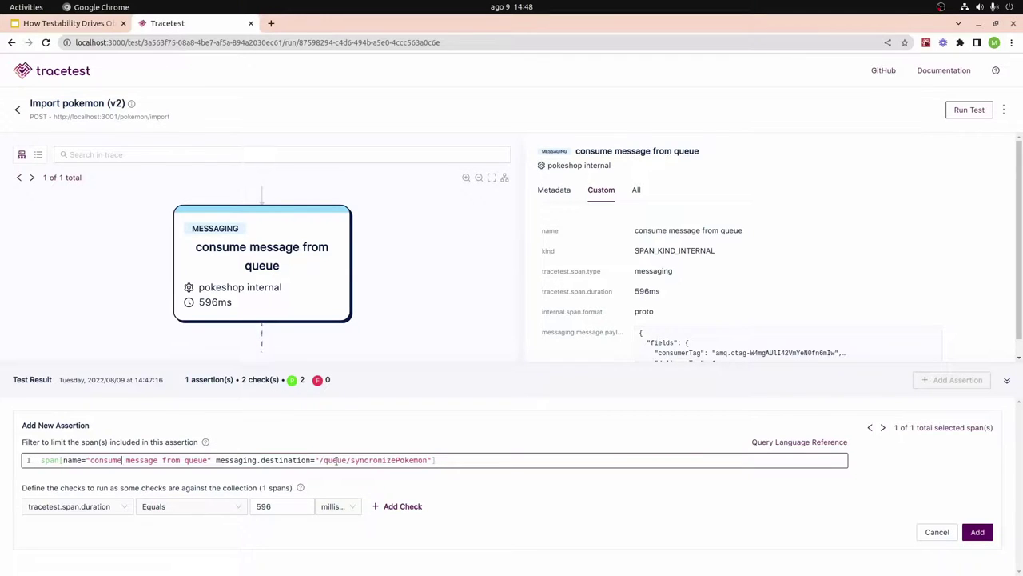
{"action": "key", "text": "shift+End"}
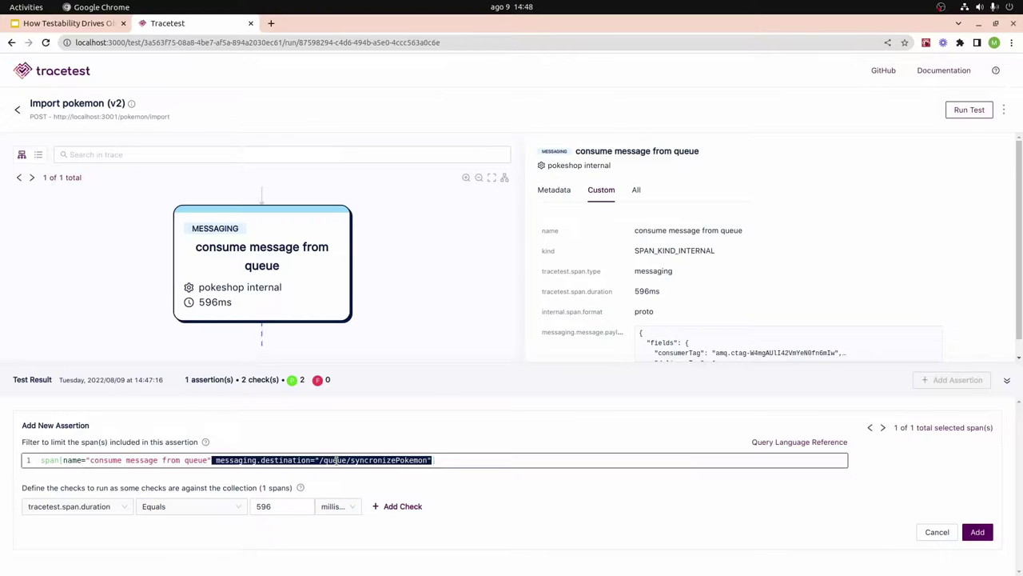
{"action": "key", "text": "BackSpace"}
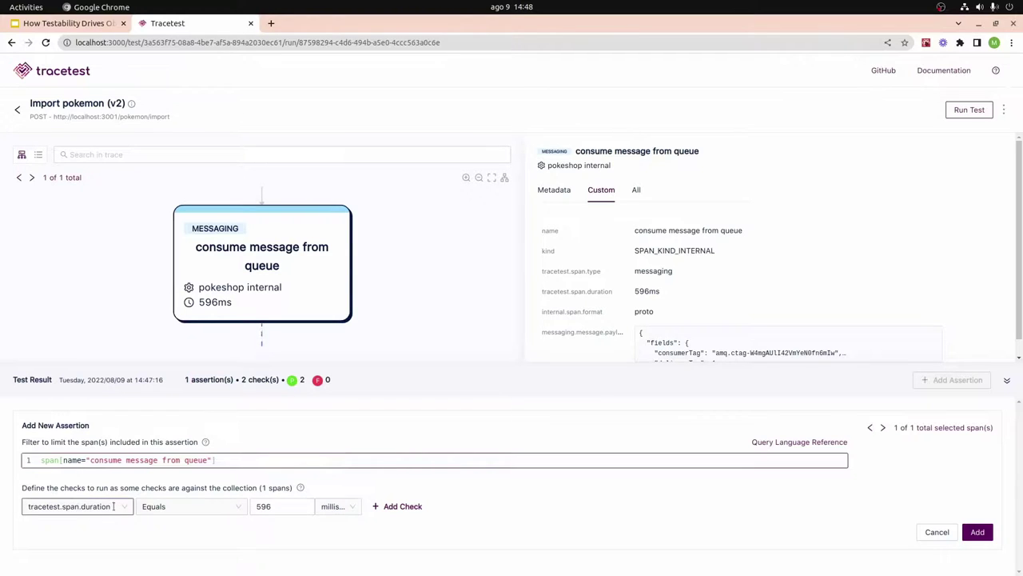
- Set the duration check to less than 1 second and add the assertion
{"action": "left_click", "coordinate": [191, 506]}
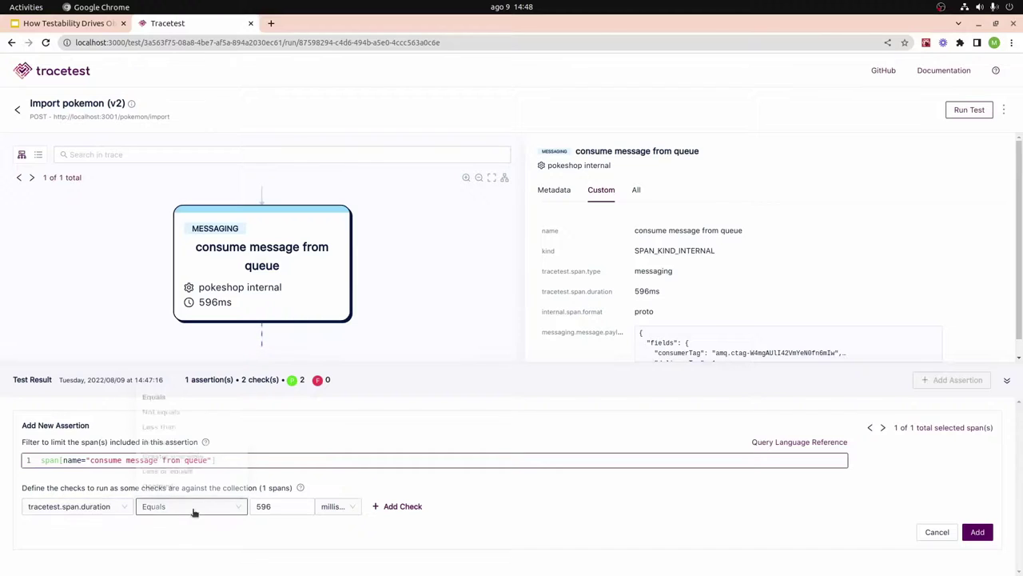
{"action": "left_click", "coordinate": [203, 417]}
{"action": "left_click", "coordinate": [335, 512]}
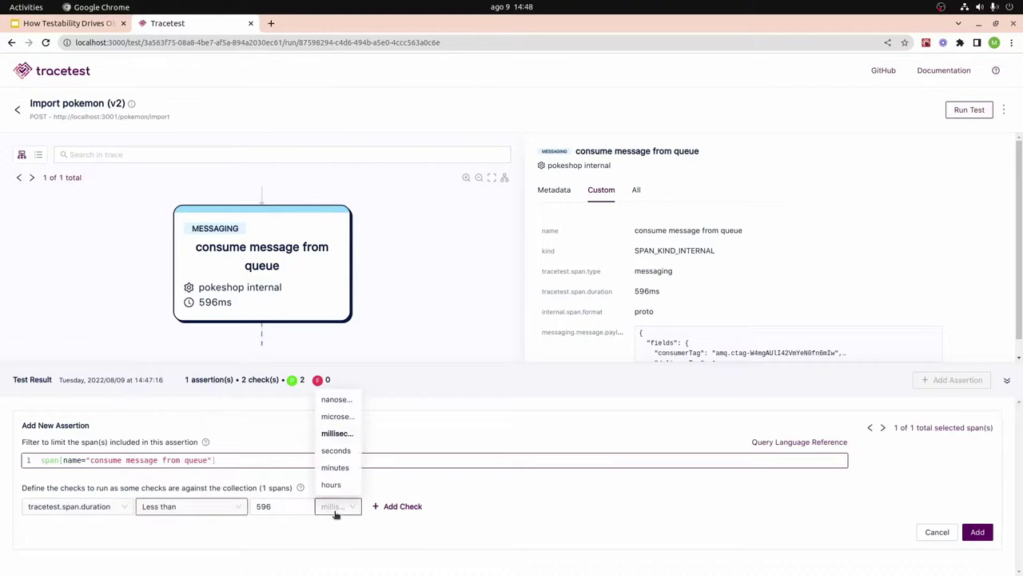
{"action": "left_click", "coordinate": [335, 450]}
{"action": "left_click_drag", "start_coordinate": [280, 507], "coordinate": [250, 513]}
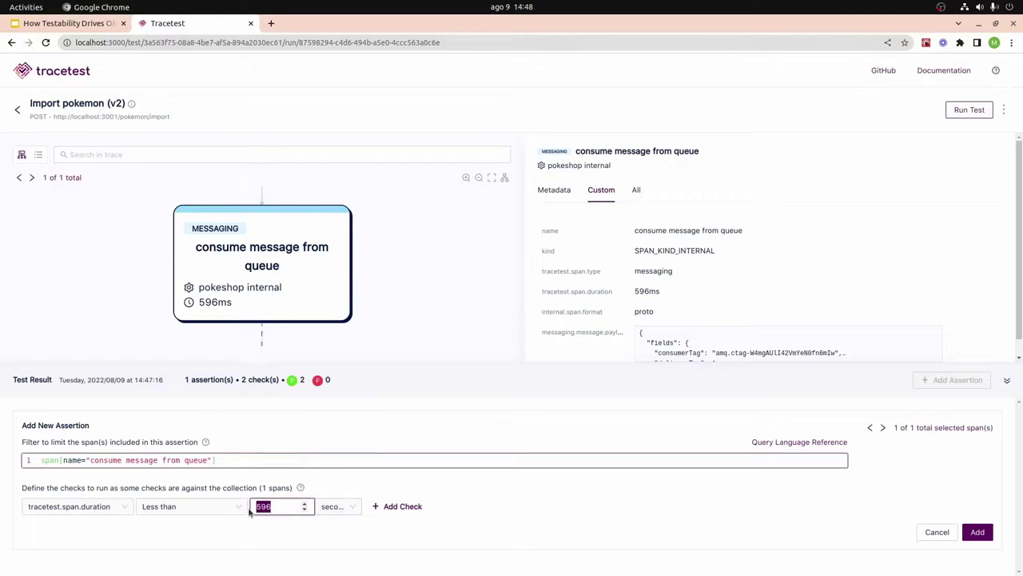
{"action": "type", "text": "1"}
{"action": "left_click", "coordinate": [977, 532]}
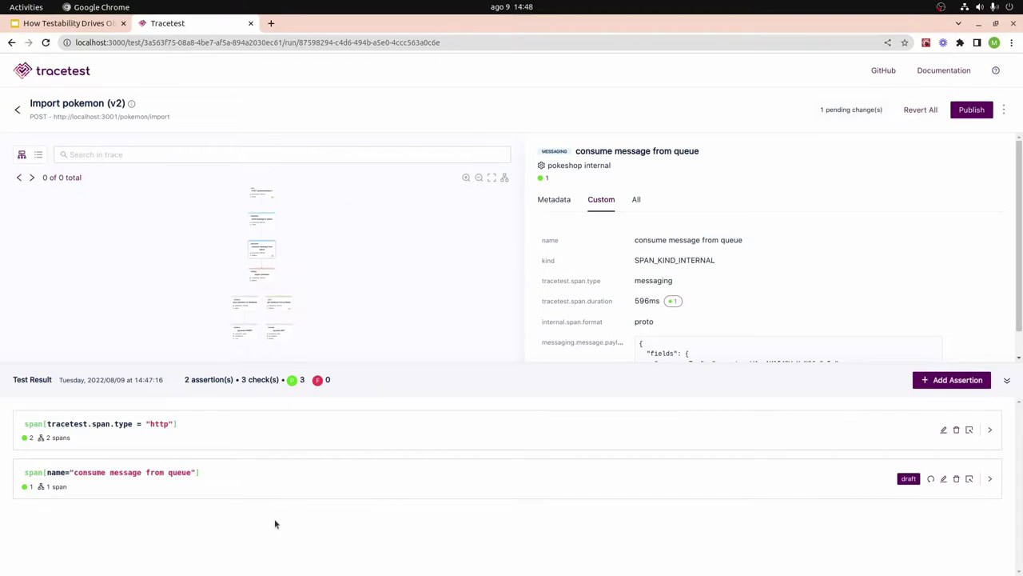
- Review the duration check on the "consume message from queue" span and publish the pending change
{"action": "left_click", "coordinate": [119, 475]}
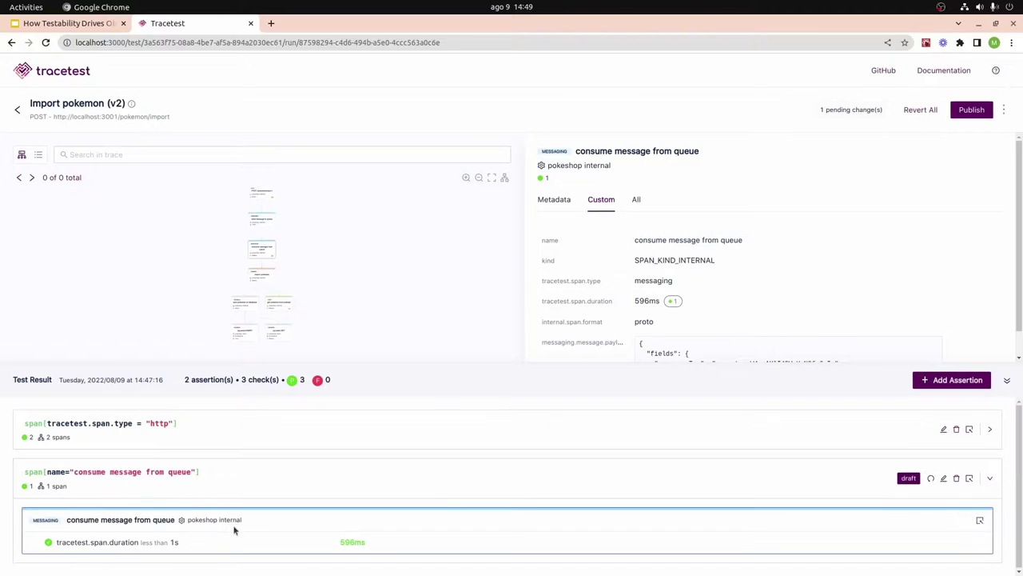
{"action": "double_click", "coordinate": [342, 544]}
{"action": "left_click", "coordinate": [310, 551]}
{"action": "left_click", "coordinate": [971, 109]}
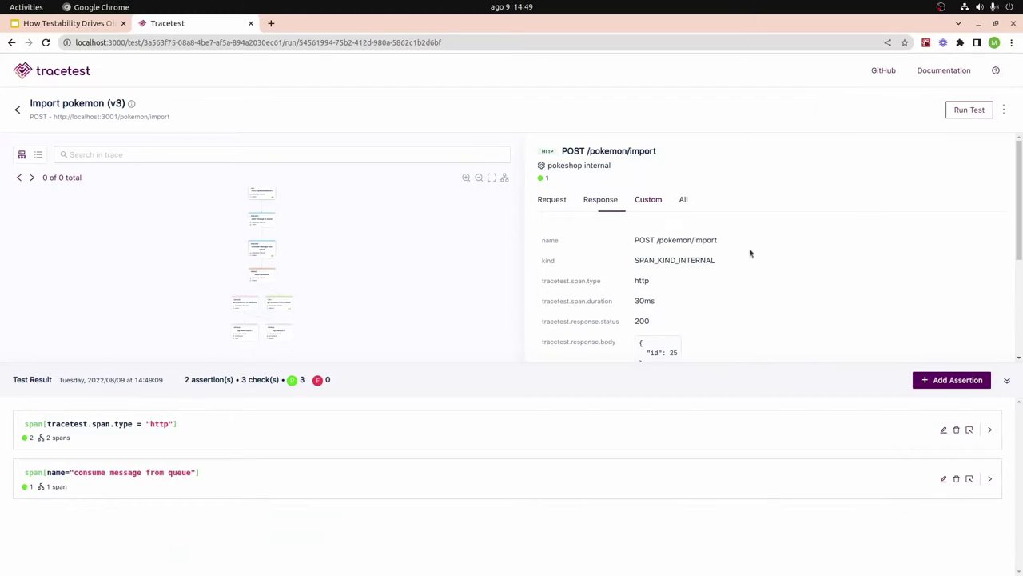
- Examine the published test's version and follow its trace graph down to the database query spans
{"action": "left_click_drag", "start_coordinate": [41, 102], "coordinate": [120, 103]}
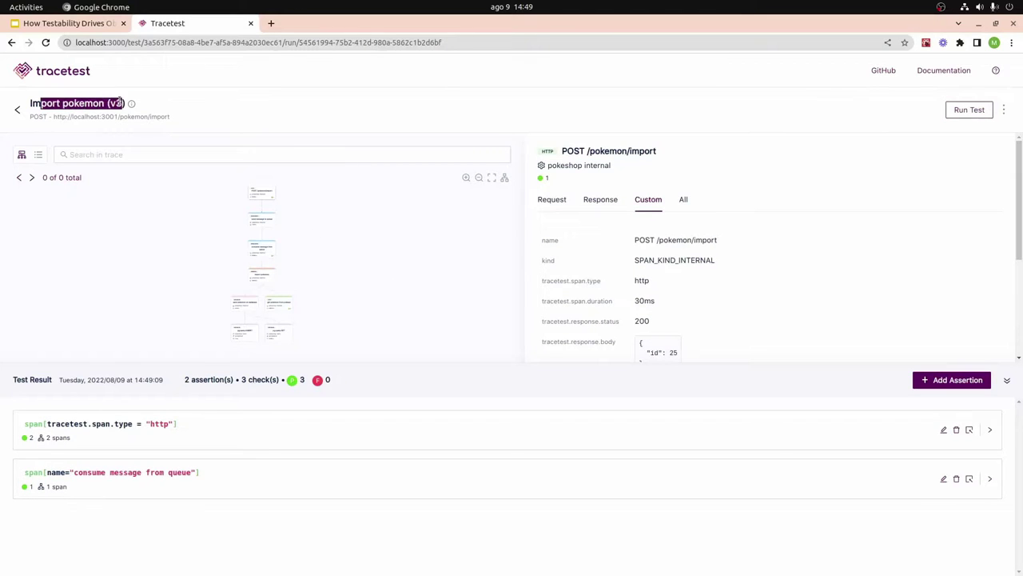
{"action": "left_click", "coordinate": [140, 106]}
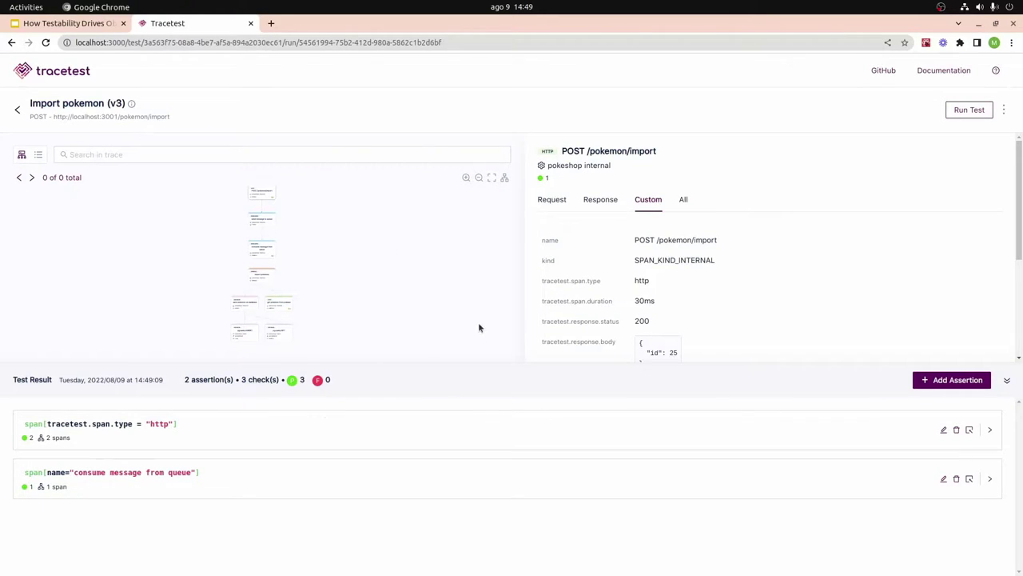
{"action": "scroll", "coordinate": [299, 277], "scroll_direction": "up", "scroll_amount": 5}
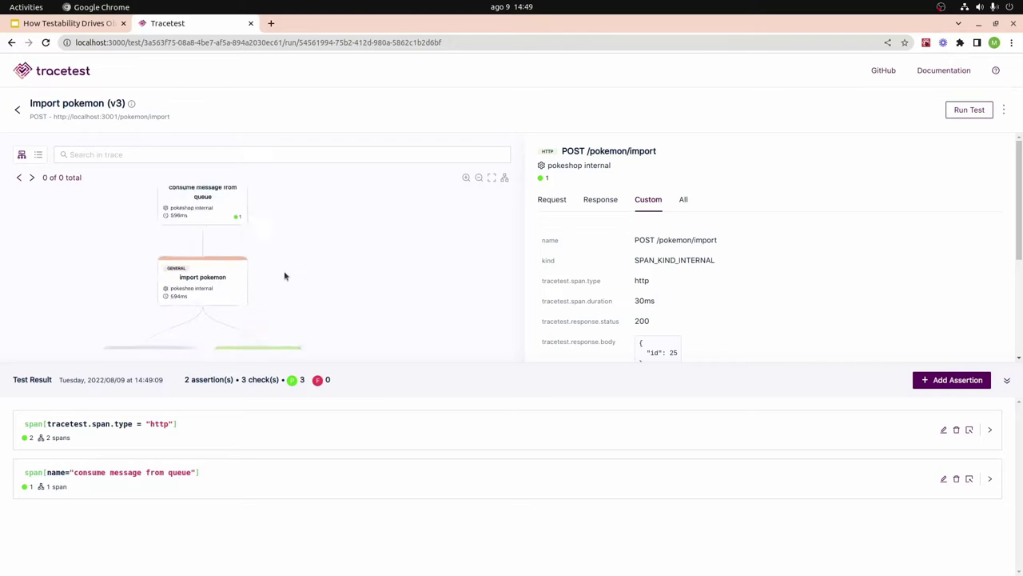
{"action": "mouse_move", "coordinate": [415, 256]}
{"action": "left_mouse_down"}
{"action": "mouse_move", "coordinate": [420, 325]}
{"action": "mouse_move", "coordinate": [407, 213]}
{"action": "left_mouse_up"}
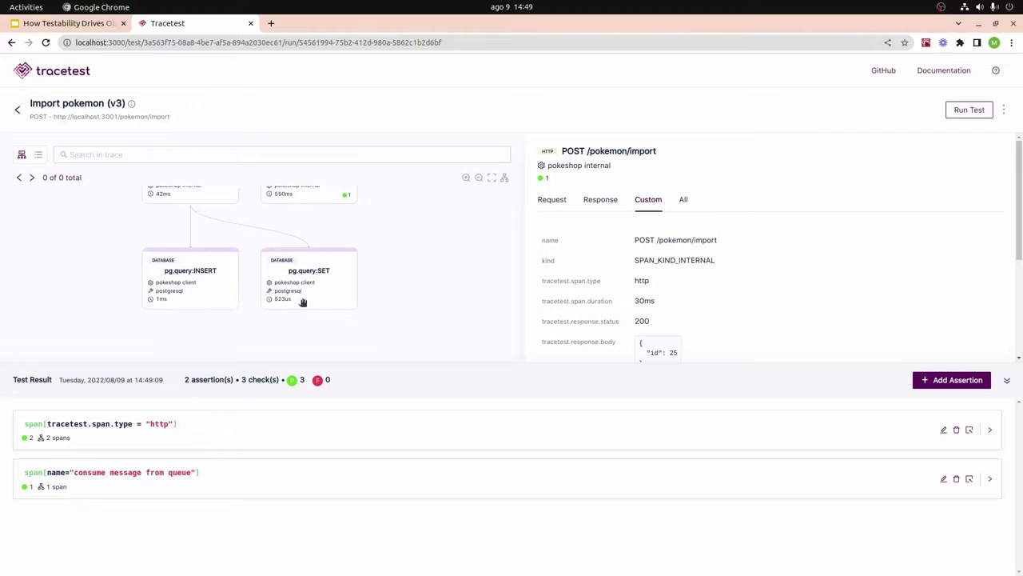
{"action": "left_click", "coordinate": [206, 308]}
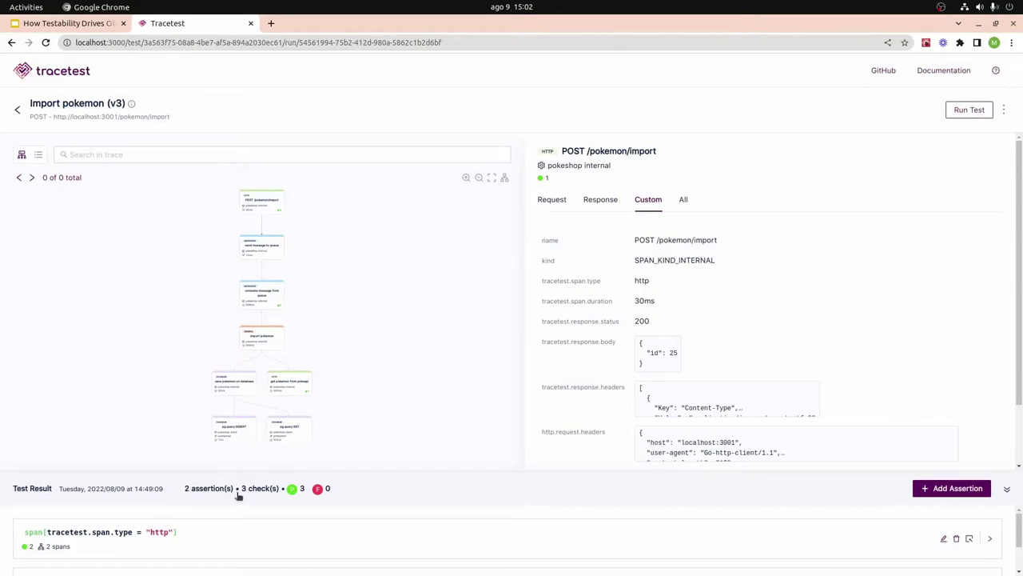
- Run the Import pokemon test again and enlarge the test results area to view both assertions
{"action": "left_click", "coordinate": [971, 110]}
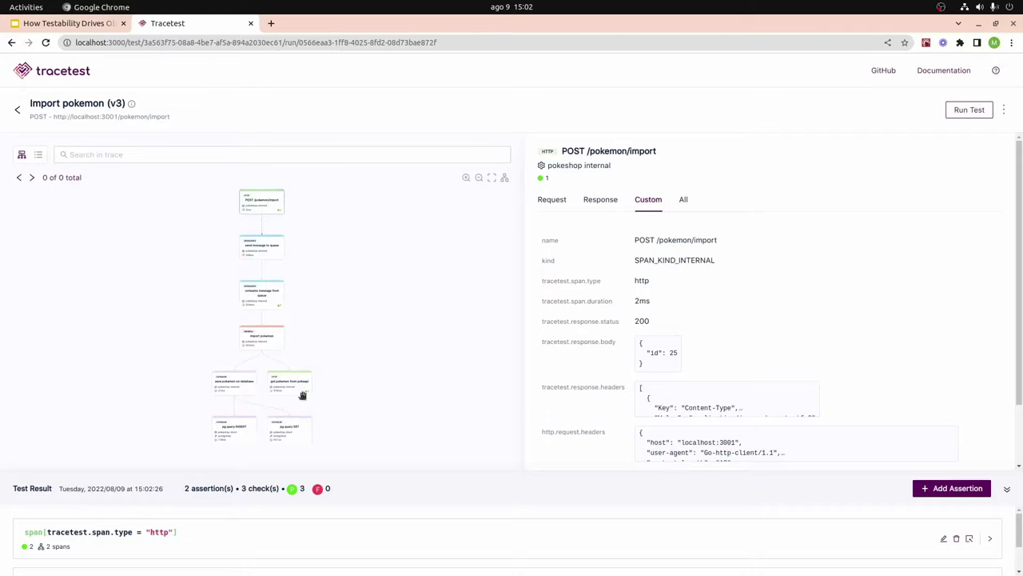
{"action": "left_click", "coordinate": [176, 497]}
{"action": "left_click", "coordinate": [202, 554]}
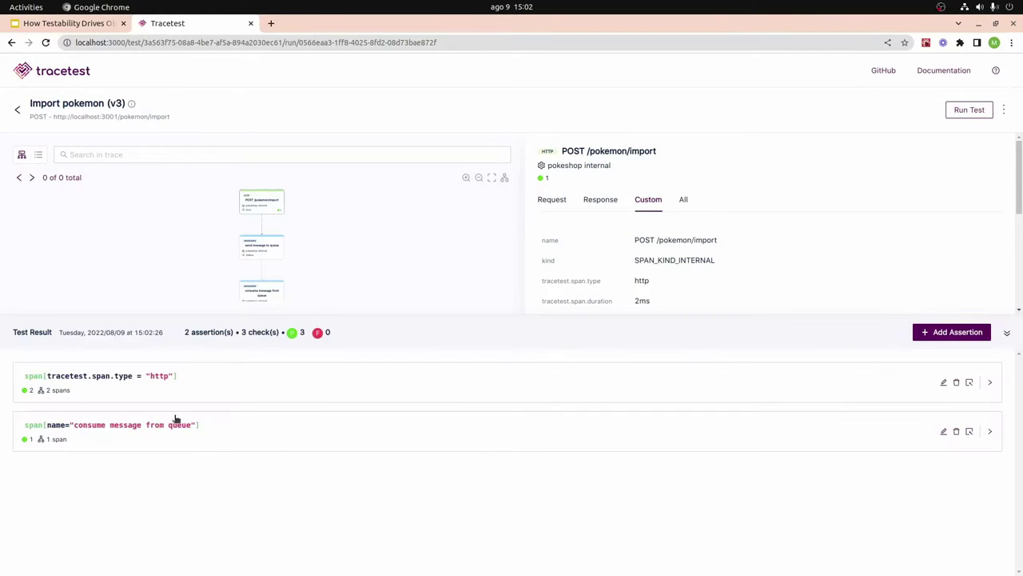
- Collapse the test results and follow the trace graph from the POST /pokemon/import span down to the database query spans
{"action": "left_click", "coordinate": [201, 329]}
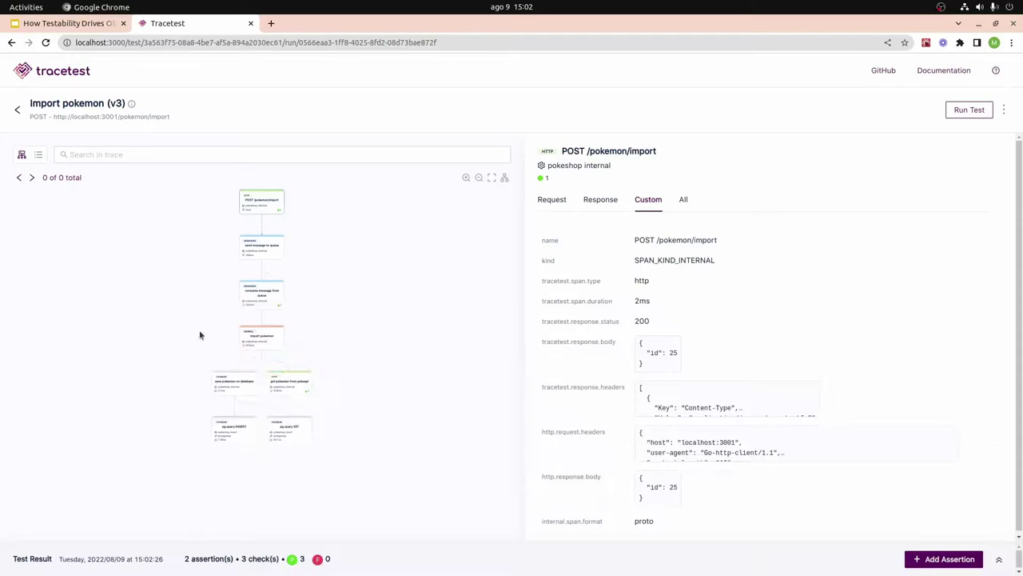
{"action": "scroll", "coordinate": [264, 231], "scroll_direction": "up", "scroll_amount": 5}
{"action": "left_click_drag", "start_coordinate": [255, 235], "coordinate": [290, 275]}
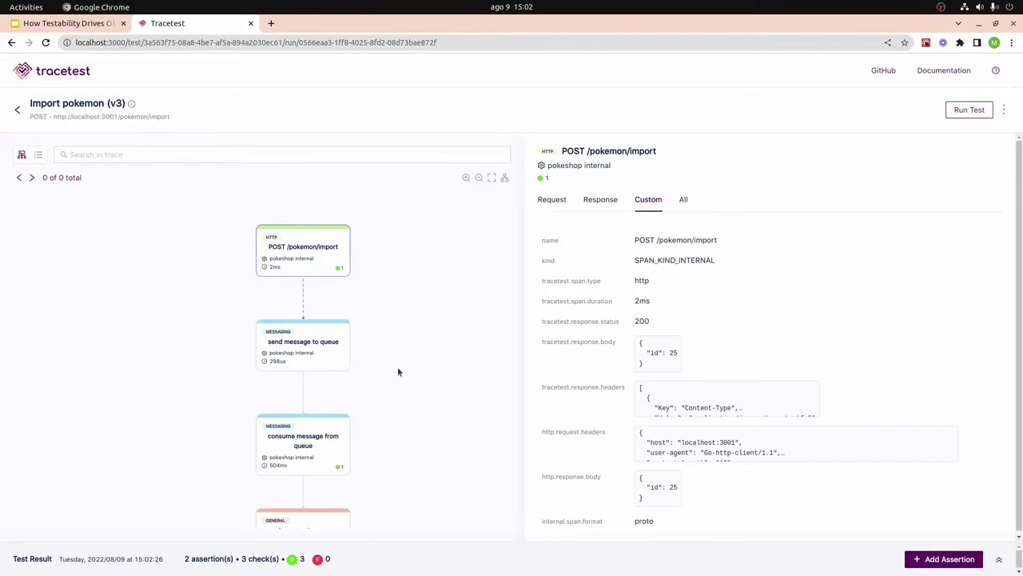
{"action": "left_click_drag", "start_coordinate": [398, 369], "coordinate": [401, 229]}
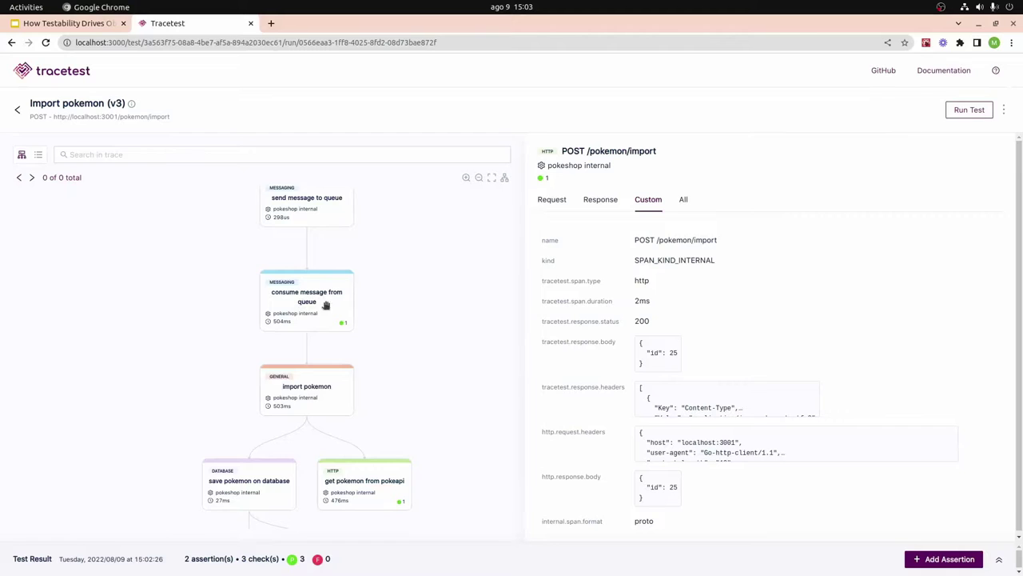
{"action": "scroll", "coordinate": [415, 311], "scroll_direction": "down", "scroll_amount": 1}
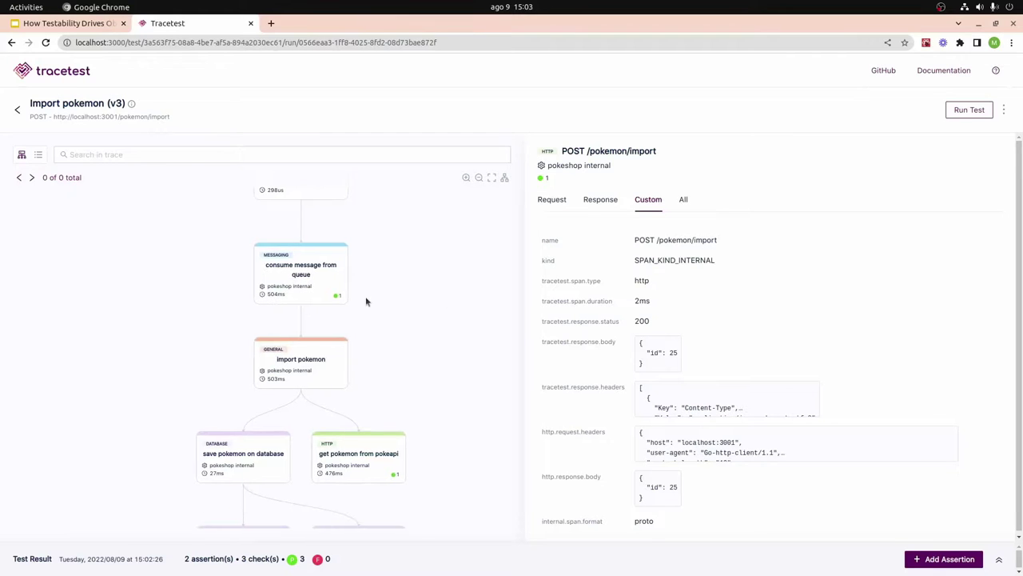
{"action": "scroll", "coordinate": [404, 322], "scroll_direction": "down", "scroll_amount": 4}
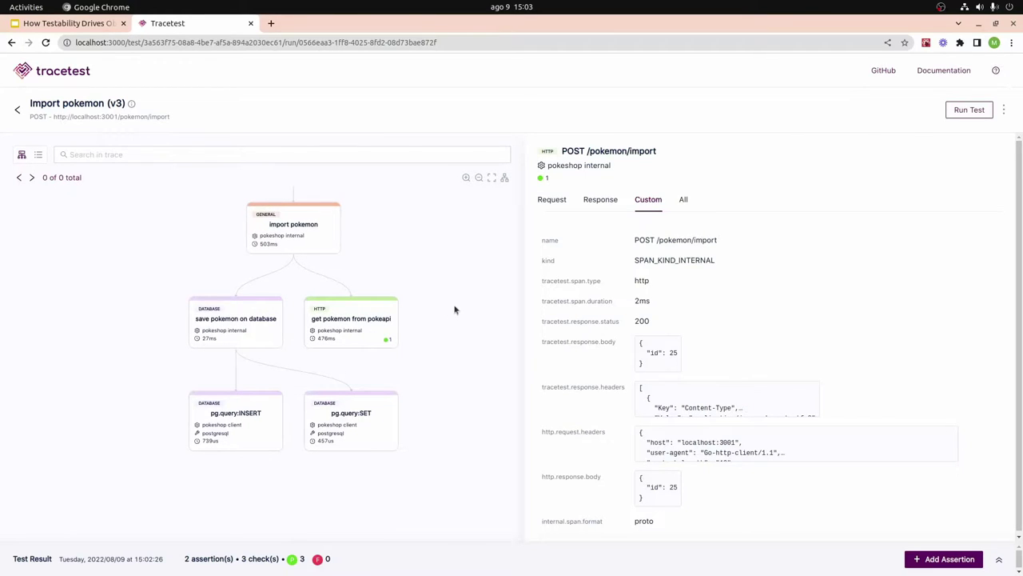
{"action": "scroll", "coordinate": [451, 302], "scroll_direction": "up", "scroll_amount": 4}
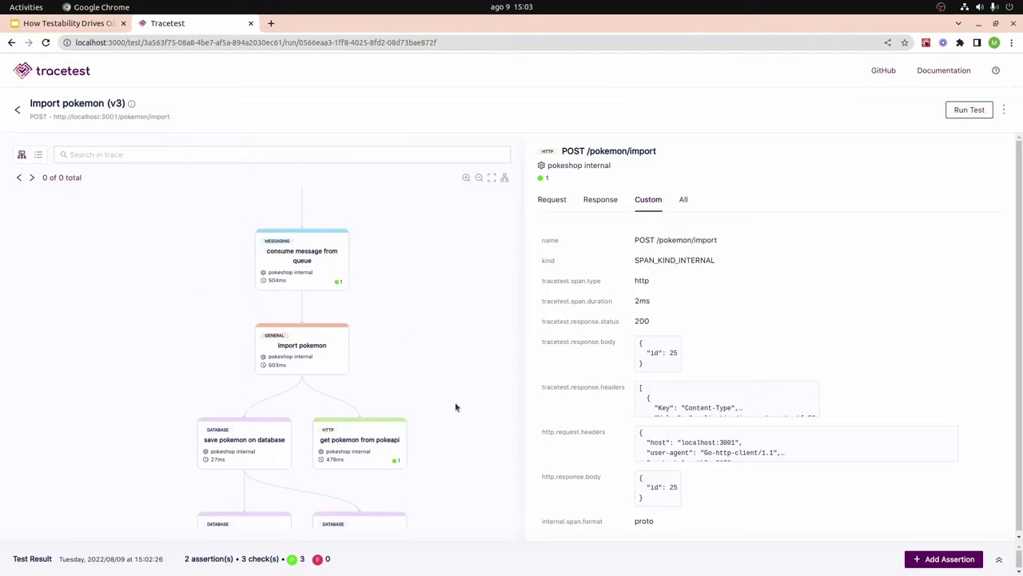
- Open the "import pokemon" span and examine all of its attributes, including name and service.name, alongside its neighbouring spans
{"action": "left_click", "coordinate": [308, 338]}
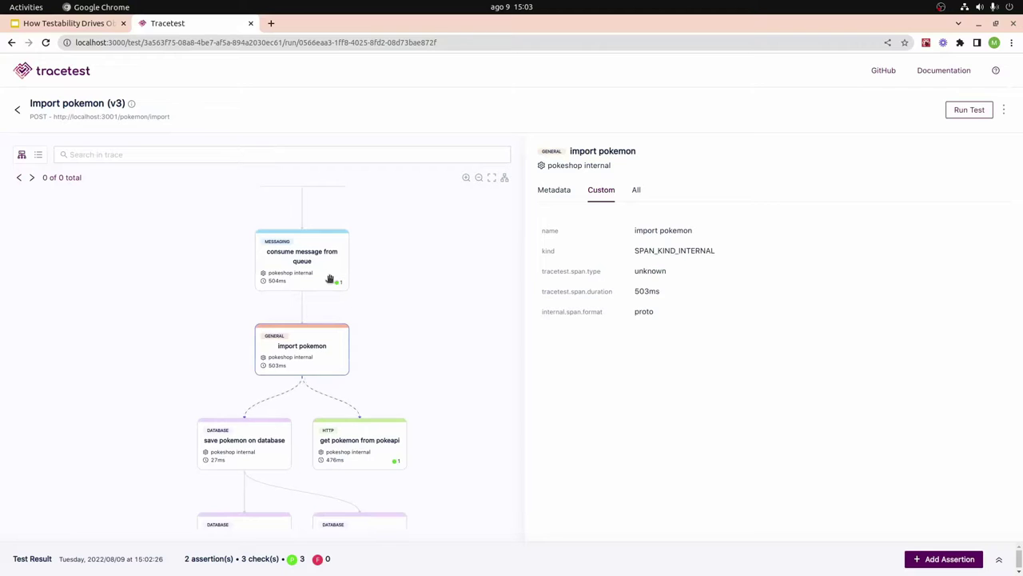
{"action": "left_click", "coordinate": [637, 190]}
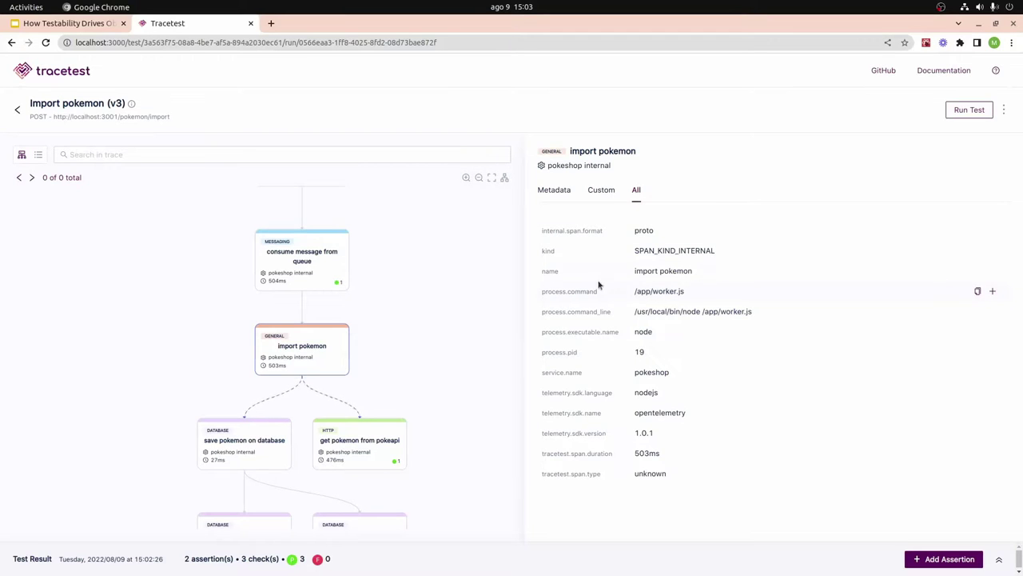
{"action": "left_click_drag", "start_coordinate": [617, 274], "coordinate": [694, 276]}
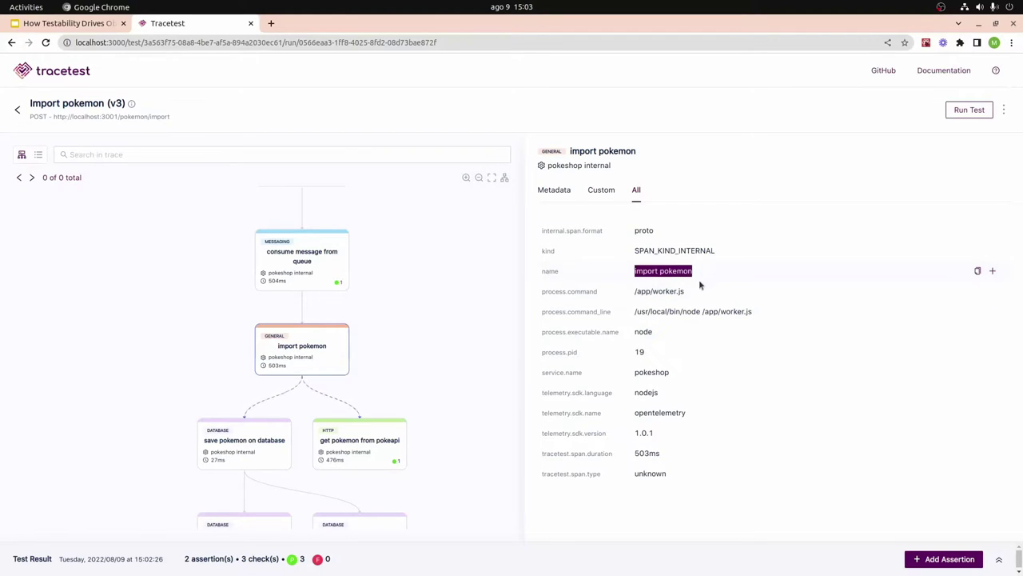
{"action": "left_click_drag", "start_coordinate": [631, 373], "coordinate": [688, 375]}
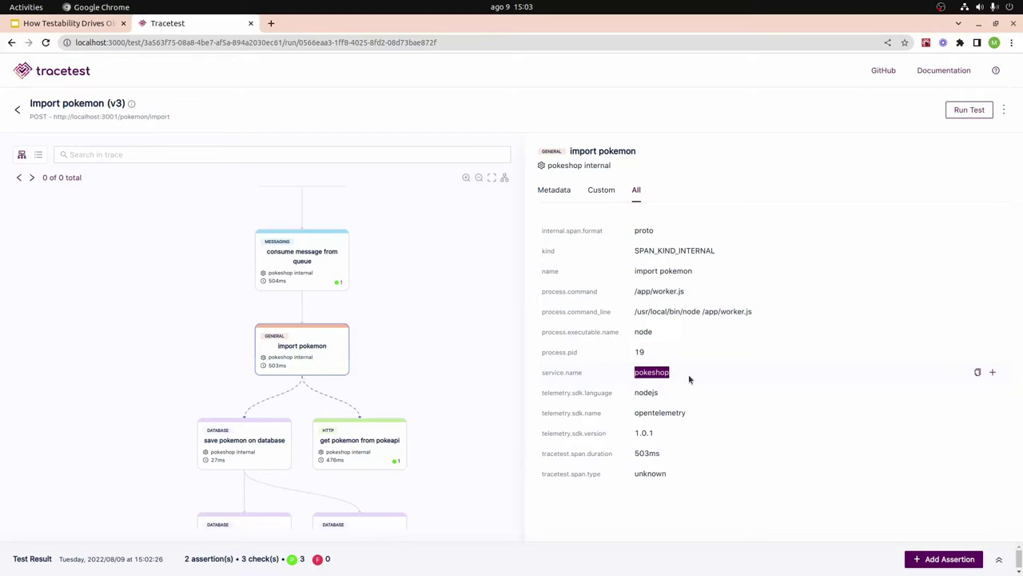
{"action": "left_click", "coordinate": [688, 374]}
{"action": "left_click_drag", "start_coordinate": [669, 377], "coordinate": [633, 374]}
{"action": "left_click", "coordinate": [634, 352]}
{"action": "left_click", "coordinate": [407, 318]}
{"action": "left_click_drag", "start_coordinate": [285, 392], "coordinate": [278, 381]}
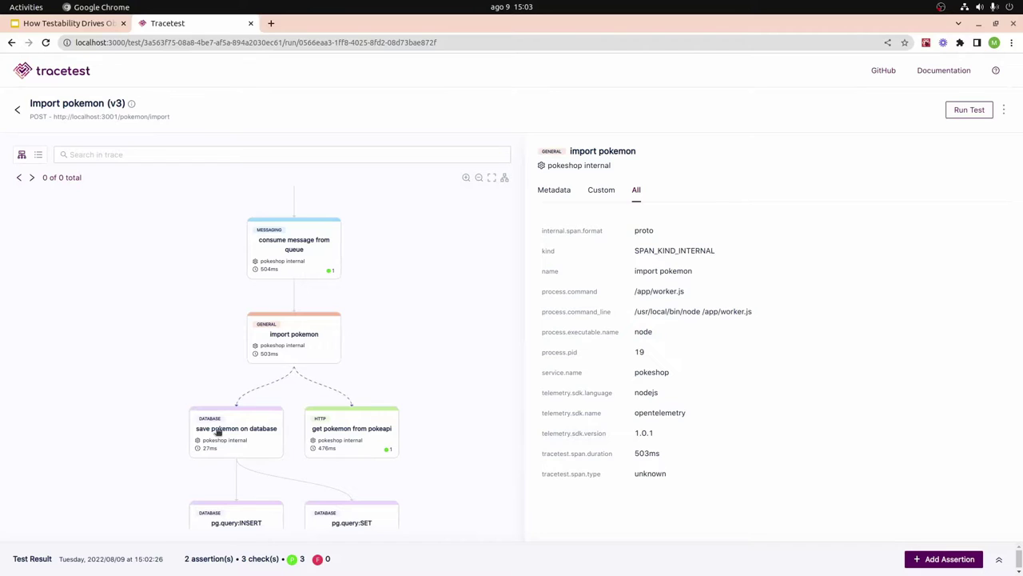
{"action": "left_click", "coordinate": [308, 334]}
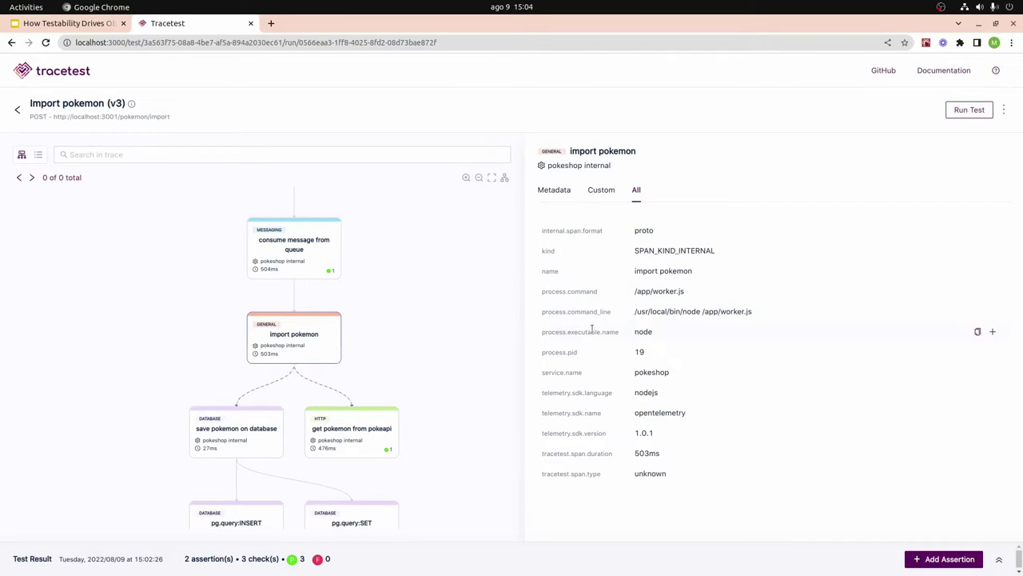
{"action": "scroll", "coordinate": [374, 325], "scroll_direction": "up", "scroll_amount": 3}
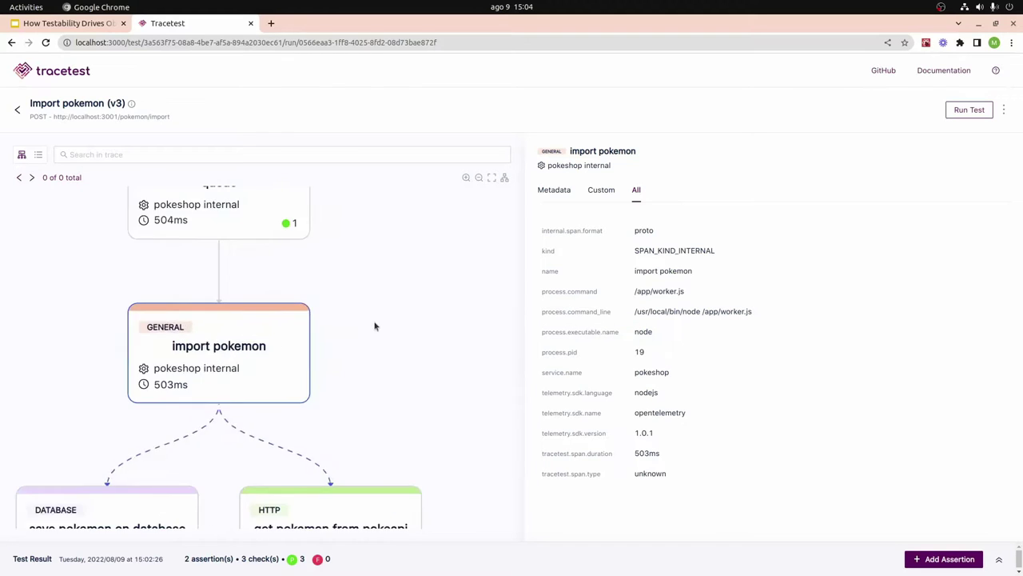
{"action": "scroll", "coordinate": [402, 251], "scroll_direction": "down", "scroll_amount": 4}
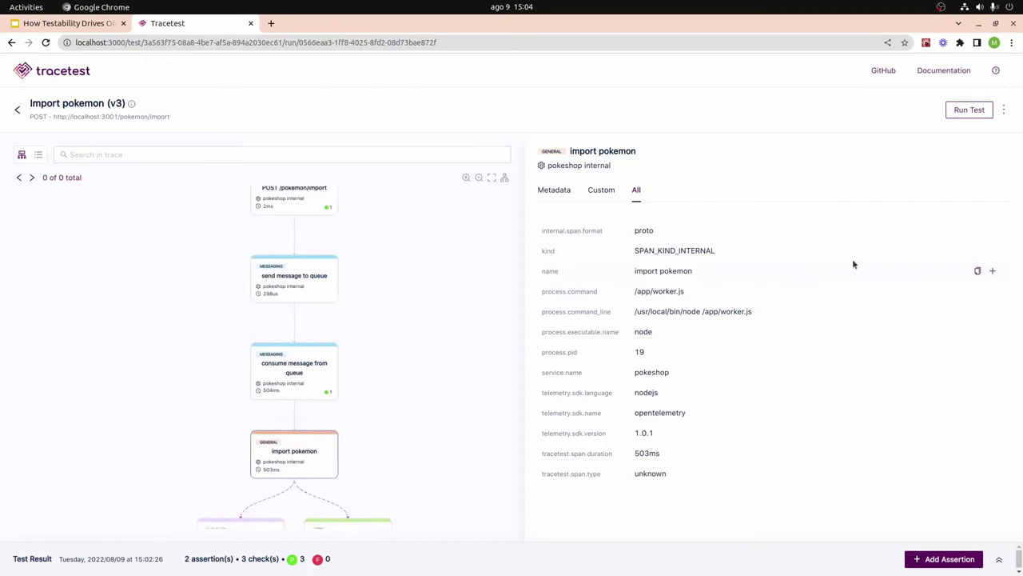
- Open the YAML preview of the test definition, read through it and select its whole text
{"action": "left_click", "coordinate": [1004, 112]}
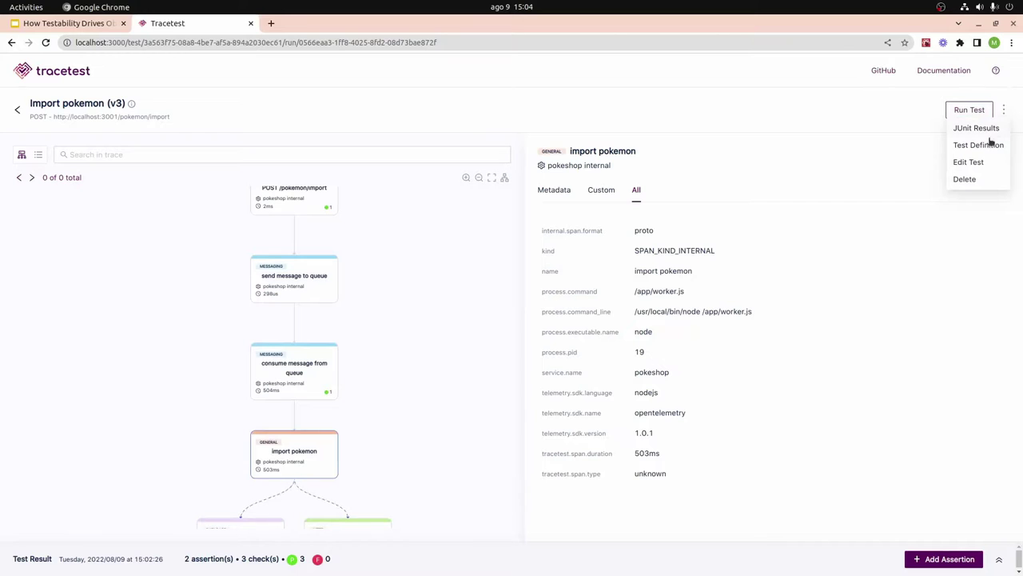
{"action": "left_click", "coordinate": [987, 147]}
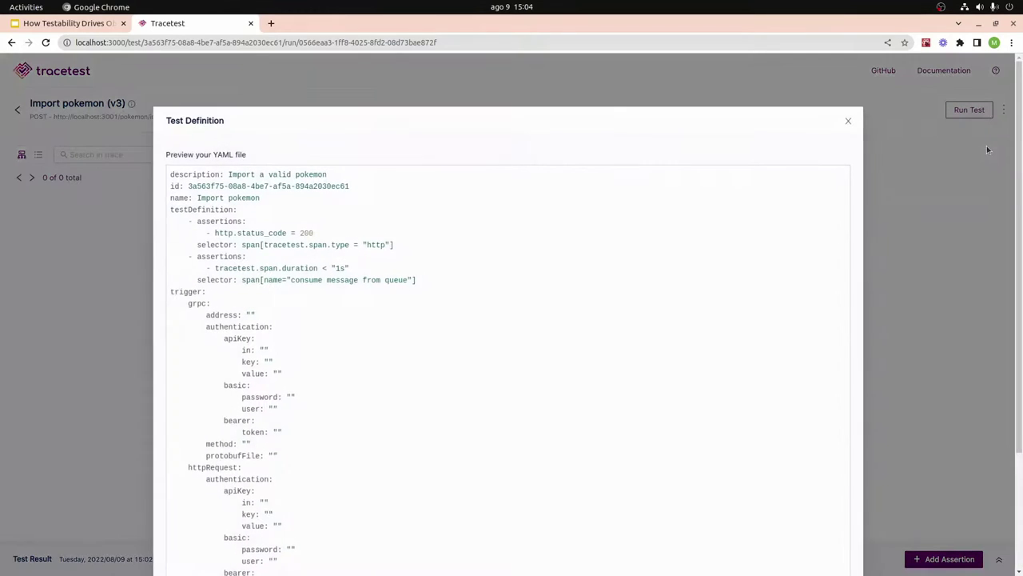
{"action": "scroll", "coordinate": [360, 206], "scroll_direction": "down", "scroll_amount": 5}
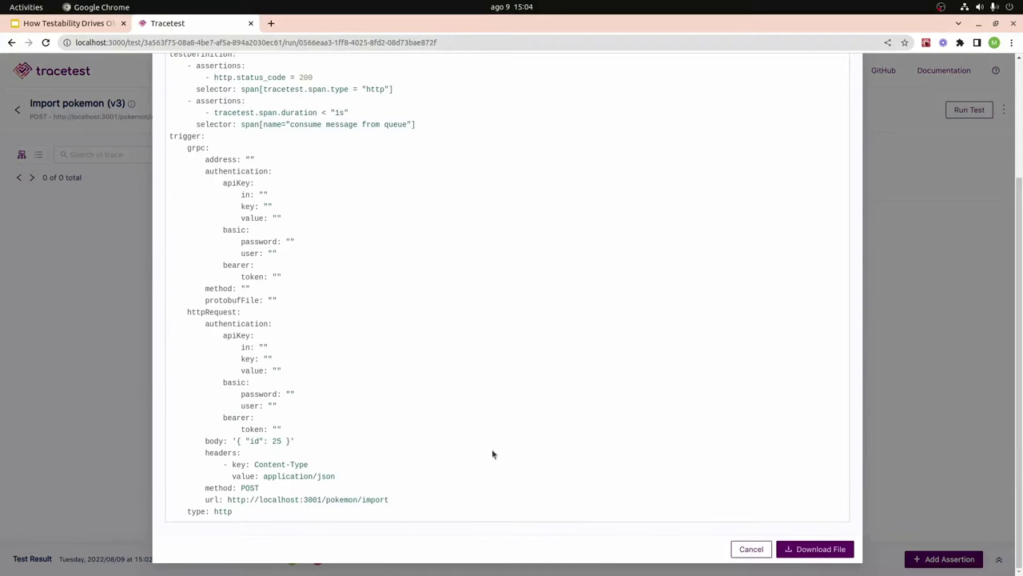
{"action": "left_click_drag", "start_coordinate": [400, 512], "coordinate": [168, 174]}
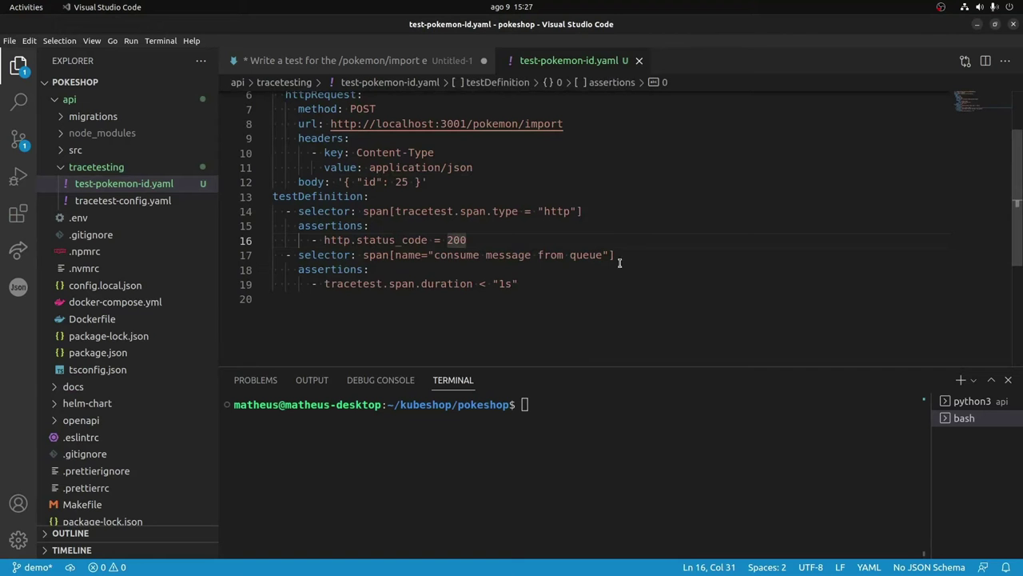
- In test-pokemon-id.yaml in Visual Studio Code, append the selector span[name = "import pokemon"] after the duration assertion
{"action": "left_click", "coordinate": [651, 284]}
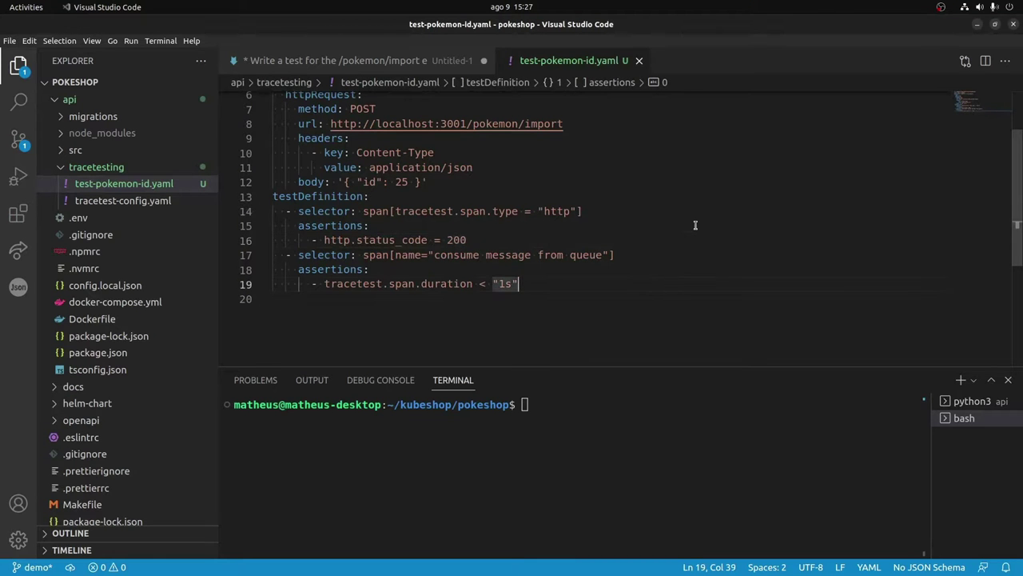
{"action": "key", "text": "Return"}
{"action": "type", "text": "- slke"}
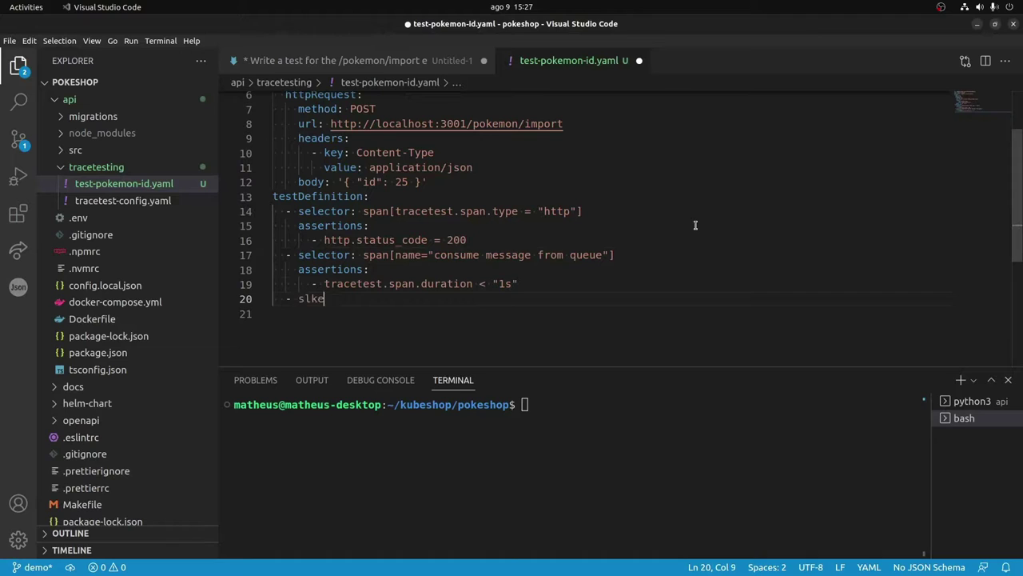
{"action": "key", "text": "BackSpace"}
{"action": "key", "text": "BackSpace"}
{"action": "key", "text": "BackSpace"}
{"action": "type", "text": "e"}
{"action": "key", "text": "Tab"}
{"action": "type", "text": ":"}
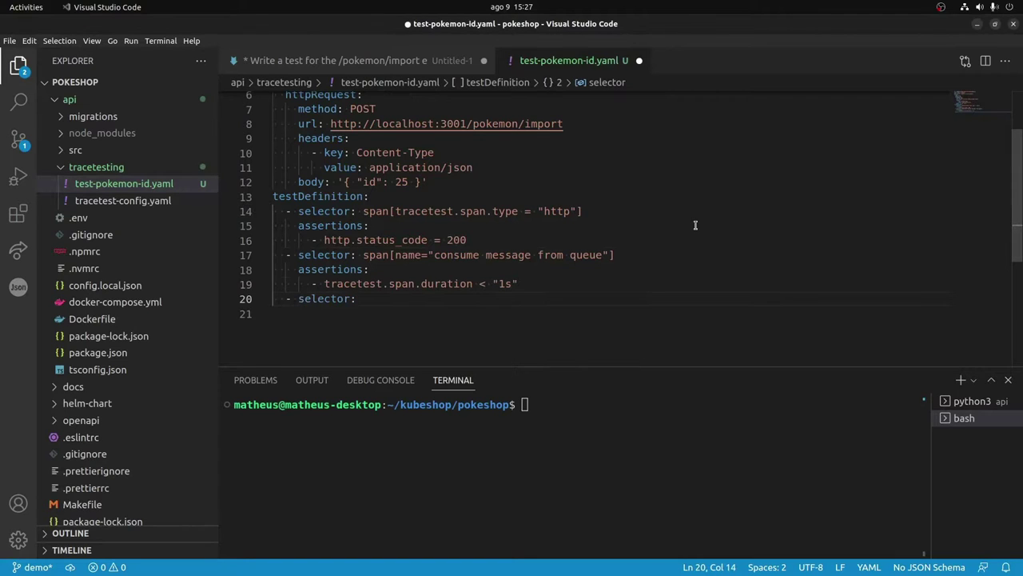
{"action": "key", "text": "BackSpace"}
{"action": "type", "text": "span[name"}
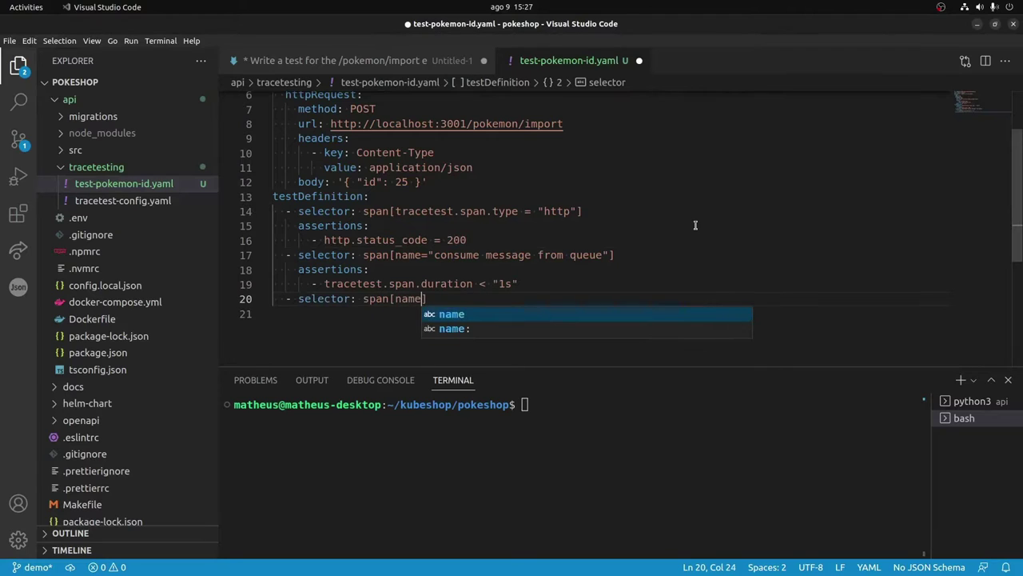
{"action": "type", "text": " = \"import pokmeon"}
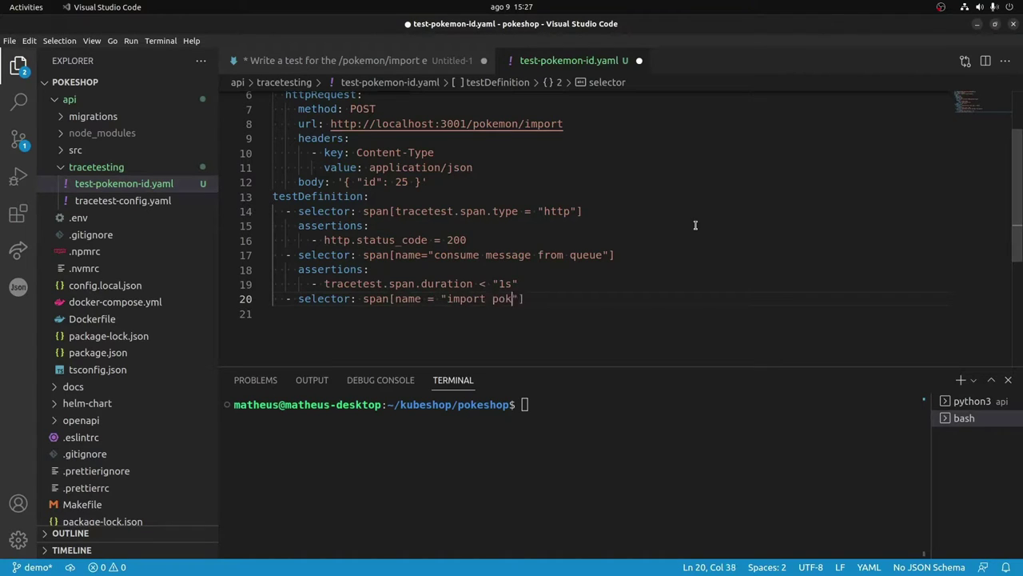
{"action": "key", "text": "BackSpace"}
{"action": "key", "text": "BackSpace"}
{"action": "type", "text": "emon\"]"}
- Add an assertions list with pokemon.id = 25 under the "import pokemon" selector and save the file
{"action": "key", "text": "Return"}
{"action": "type", "text": "assertions:"}
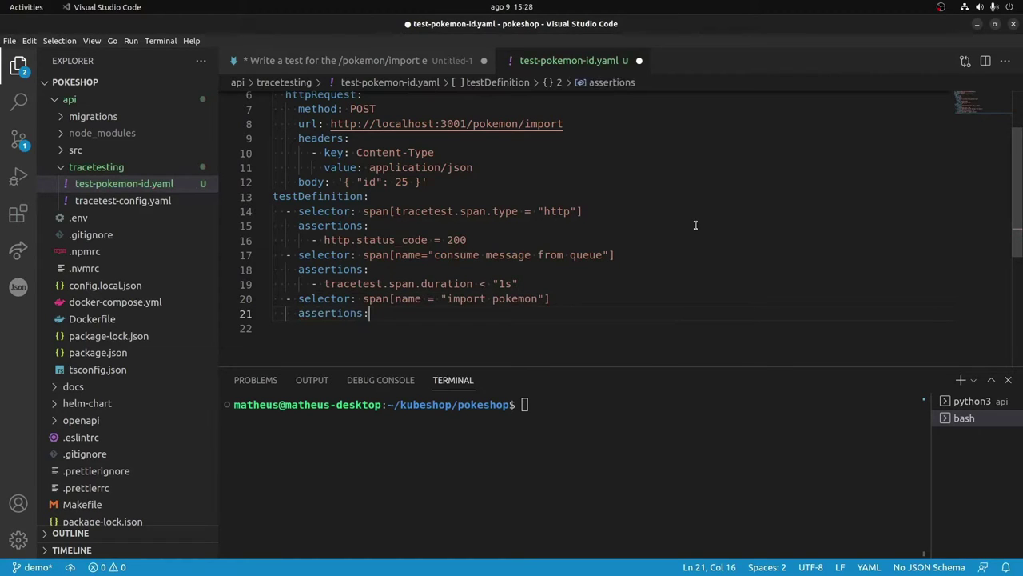
{"action": "key", "text": "Return"}
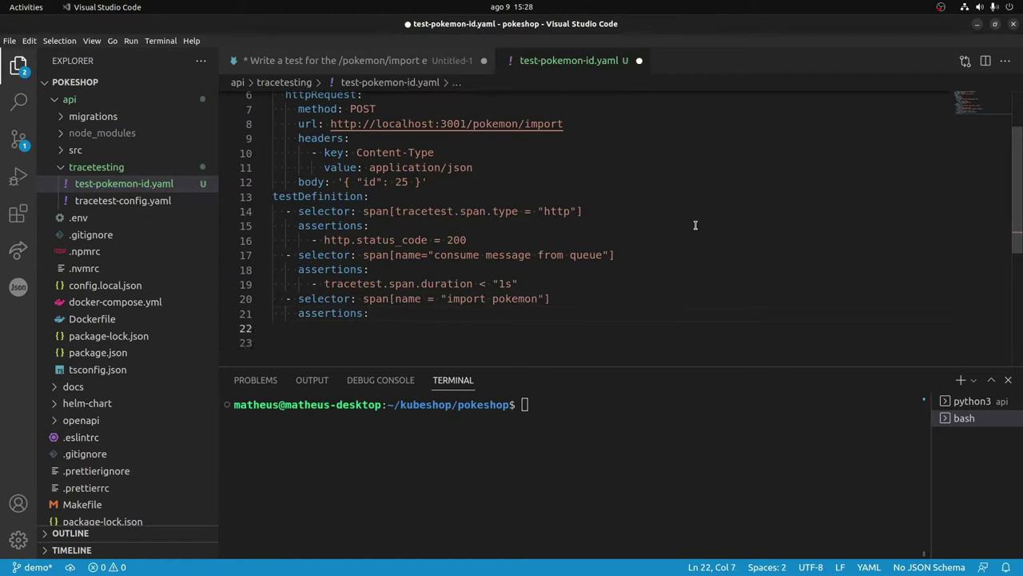
{"action": "type", "text": "- pokem"}
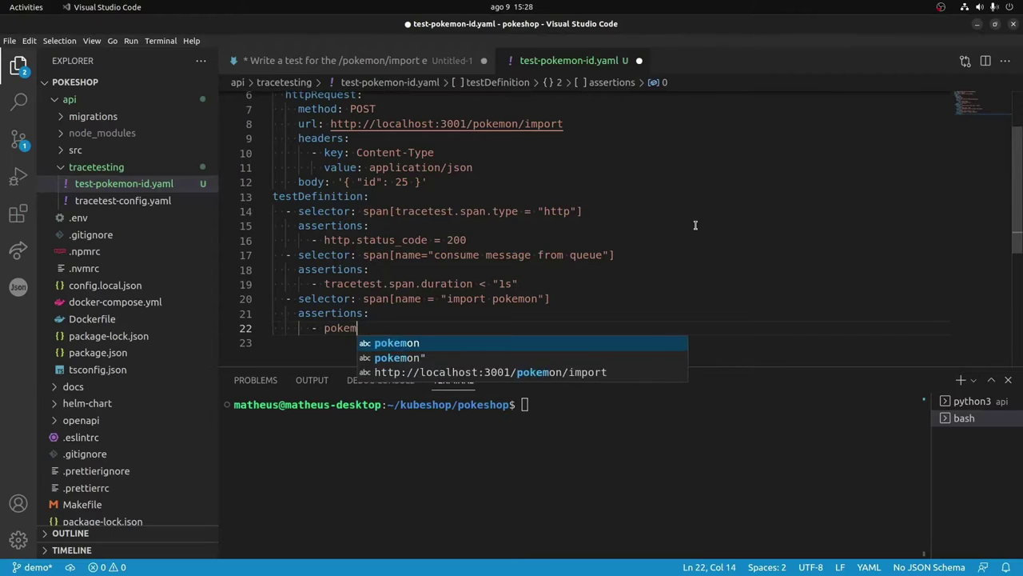
{"action": "type", "text": "on.id ="}
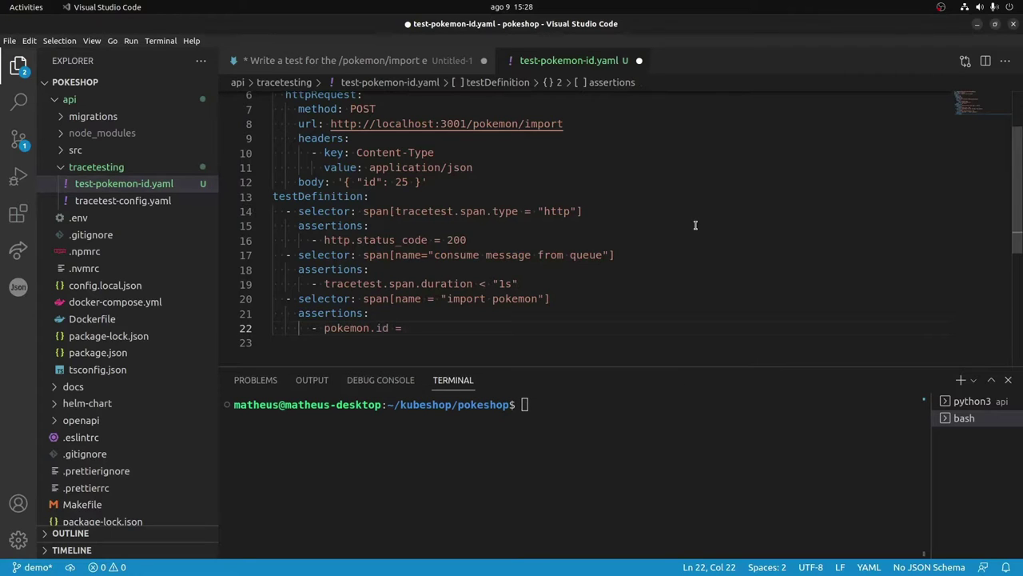
{"action": "key", "text": "shift+Left"}
{"action": "key", "text": "shift+Left"}
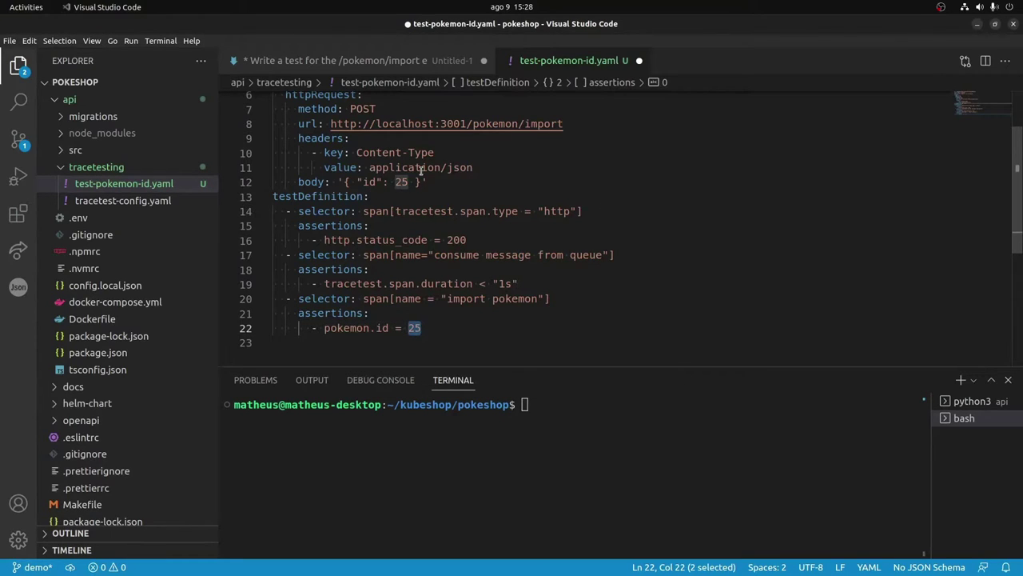
{"action": "left_click", "coordinate": [518, 323]}
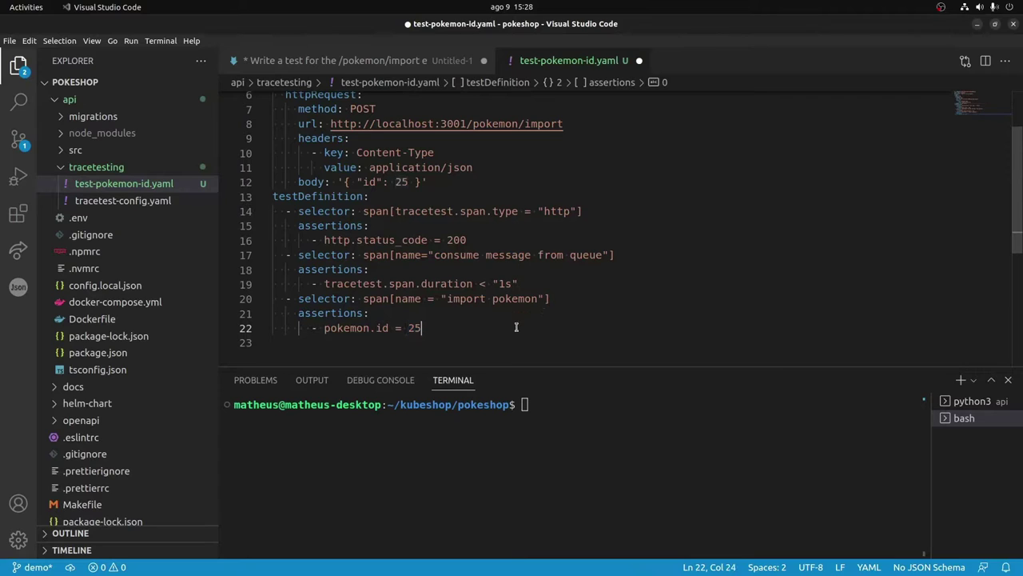
{"action": "key", "text": "ctrl+s"}
- Run tracetest test run -d api/tracetesting/test-pokemon-id.yaml --wait-for-result | jq in the terminal
{"action": "left_click", "coordinate": [657, 442]}
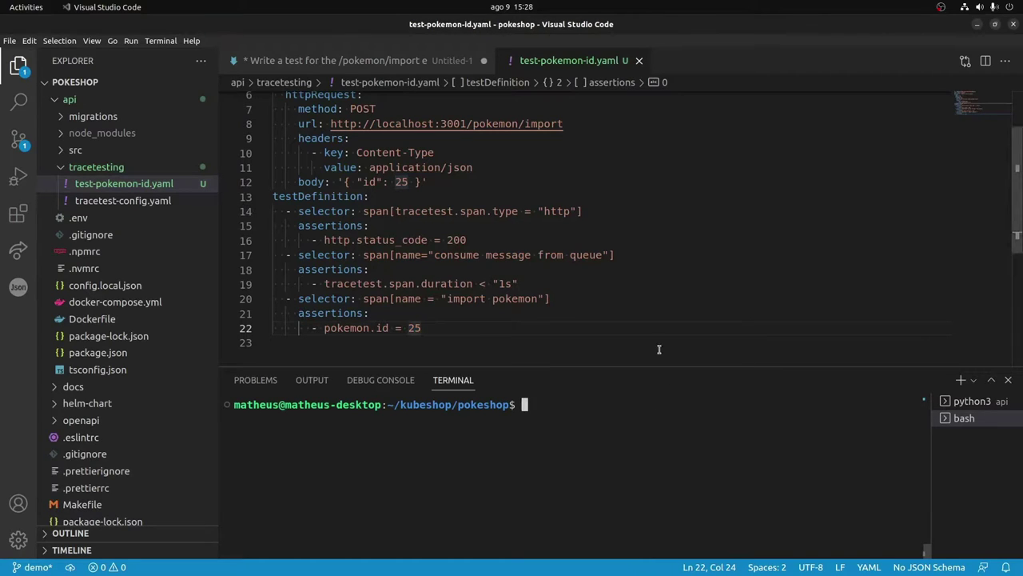
{"action": "type", "text": "tracetest tes"}
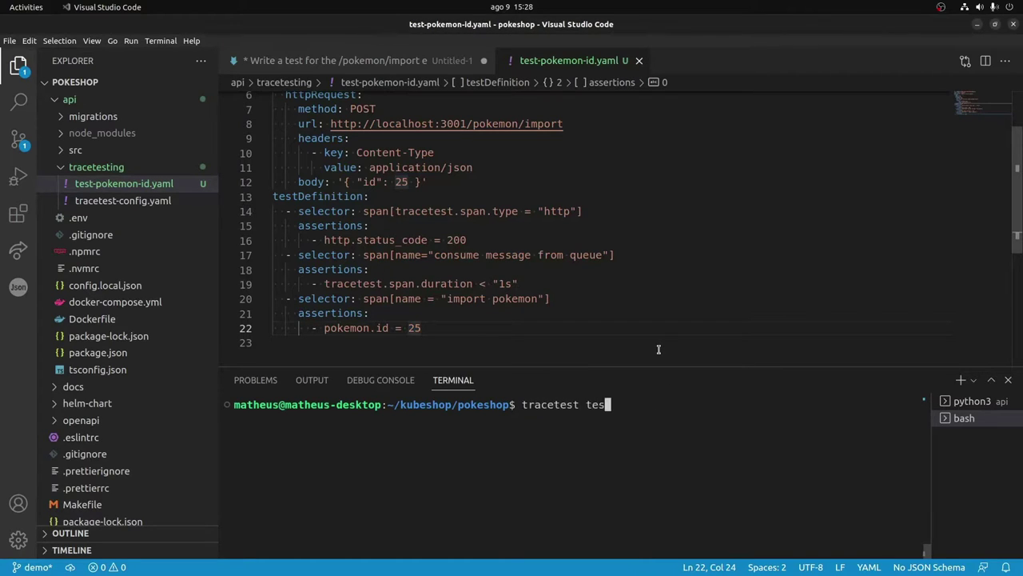
{"action": "type", "text": "t run -d api/tr"}
{"action": "key", "text": "Tab"}
{"action": "type", "text": "t"}
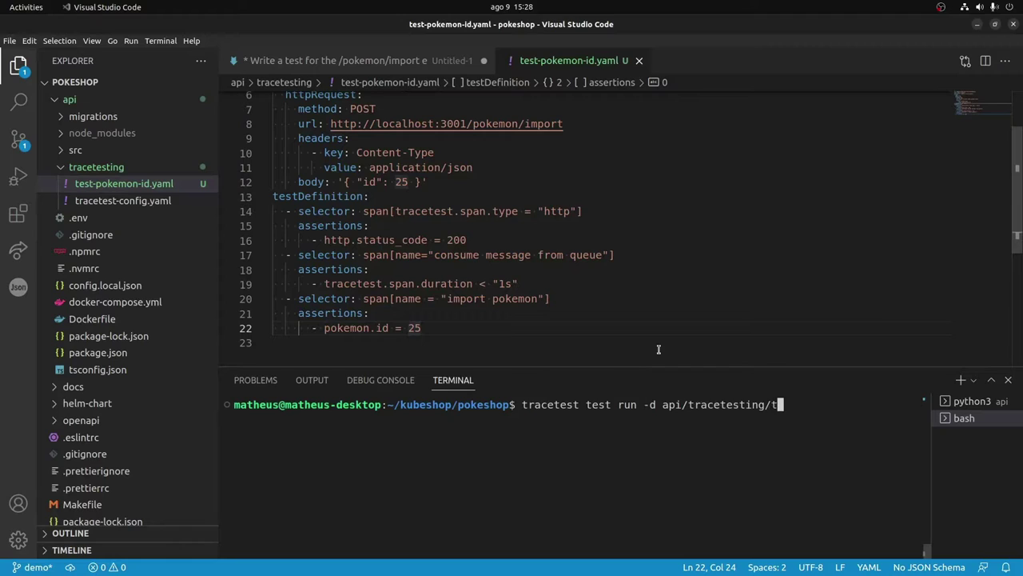
{"action": "type", "text": "e"}
{"action": "key", "text": "Tab"}
{"action": "type", "text": "--"}
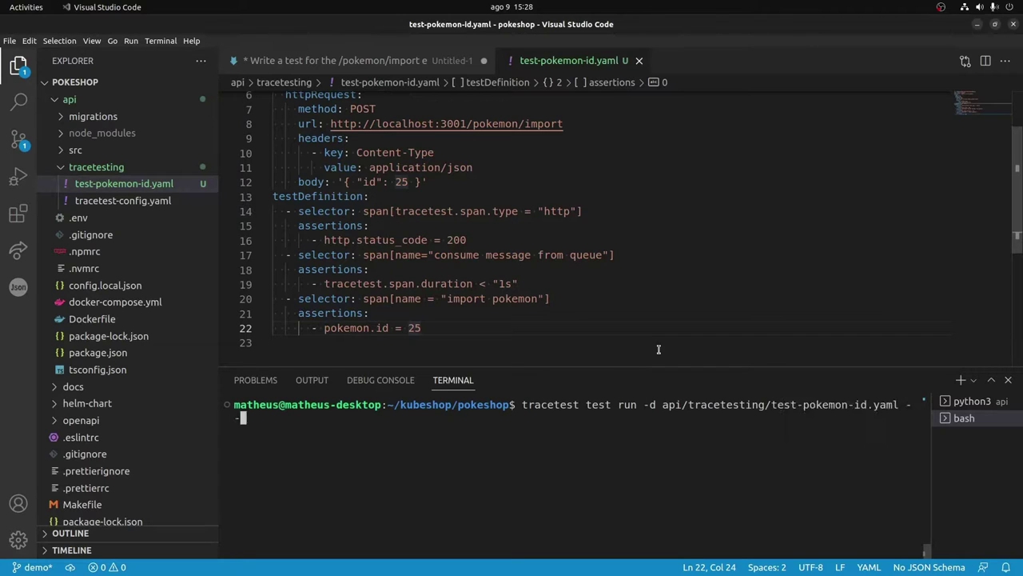
{"action": "type", "text": "wait-for-result | jq"}
{"action": "key", "text": "Return"}
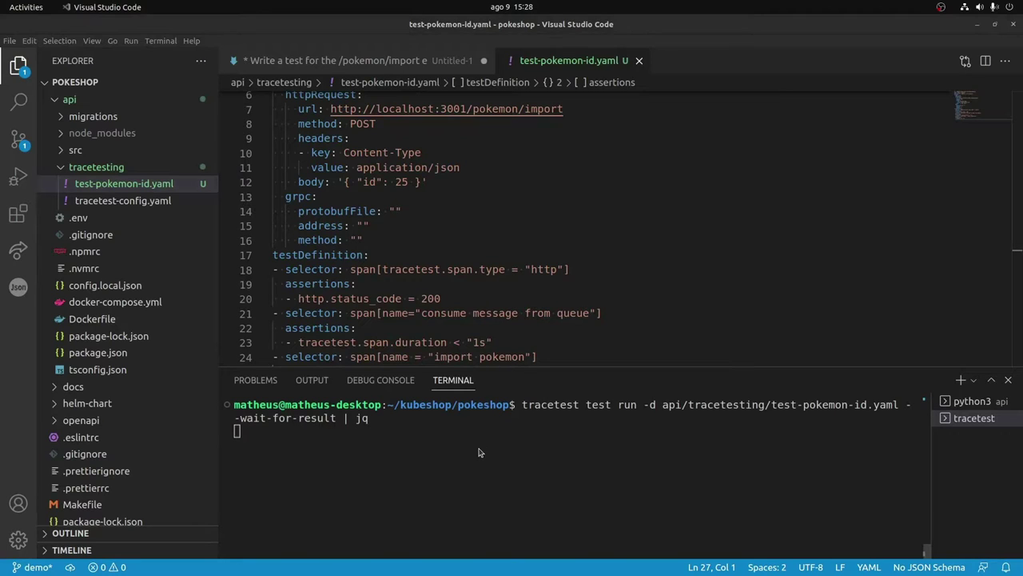
- Switch to Tracetest in Chrome, open the newest Import pokemon run, and examine the pokemon.id check under the "import pokemon" selector
{"action": "key", "text": "alt+Tab"}
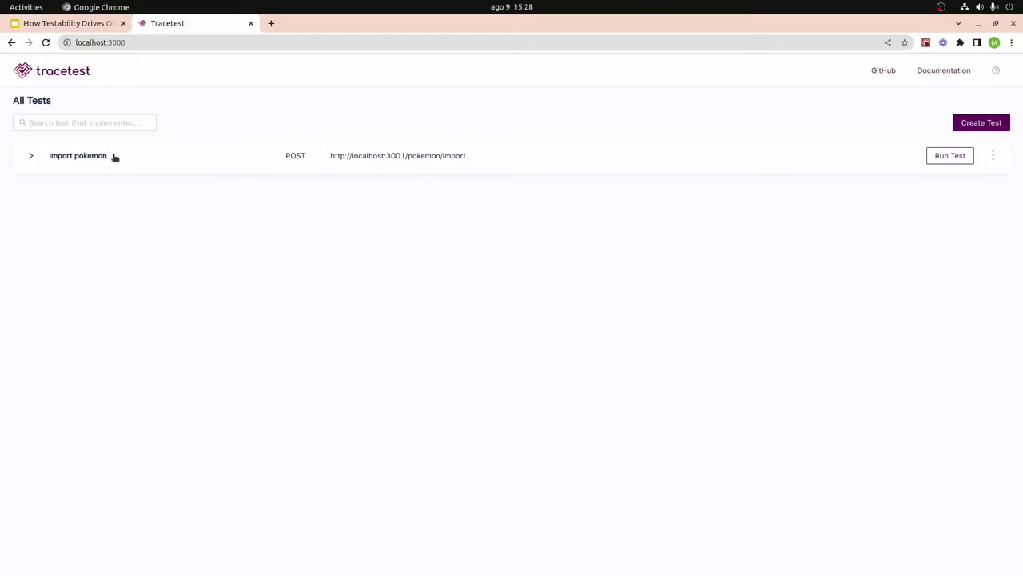
{"action": "left_click", "coordinate": [114, 157]}
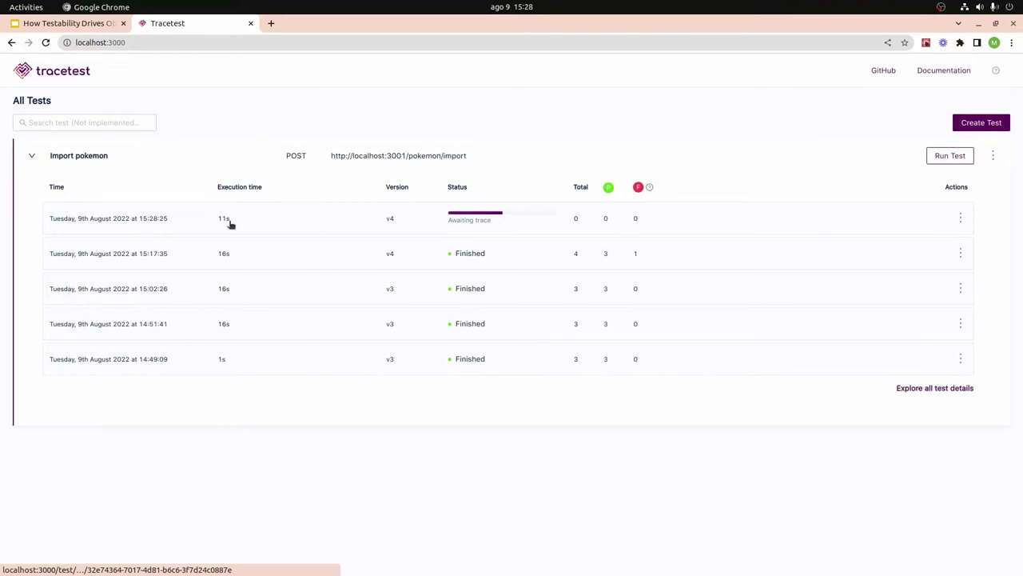
{"action": "left_click", "coordinate": [230, 223]}
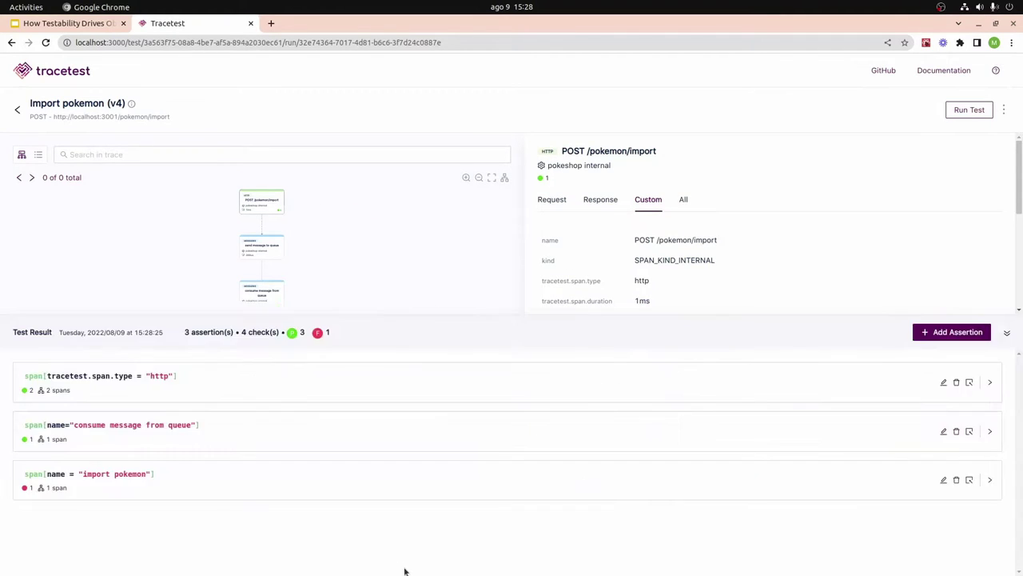
{"action": "left_click", "coordinate": [138, 479]}
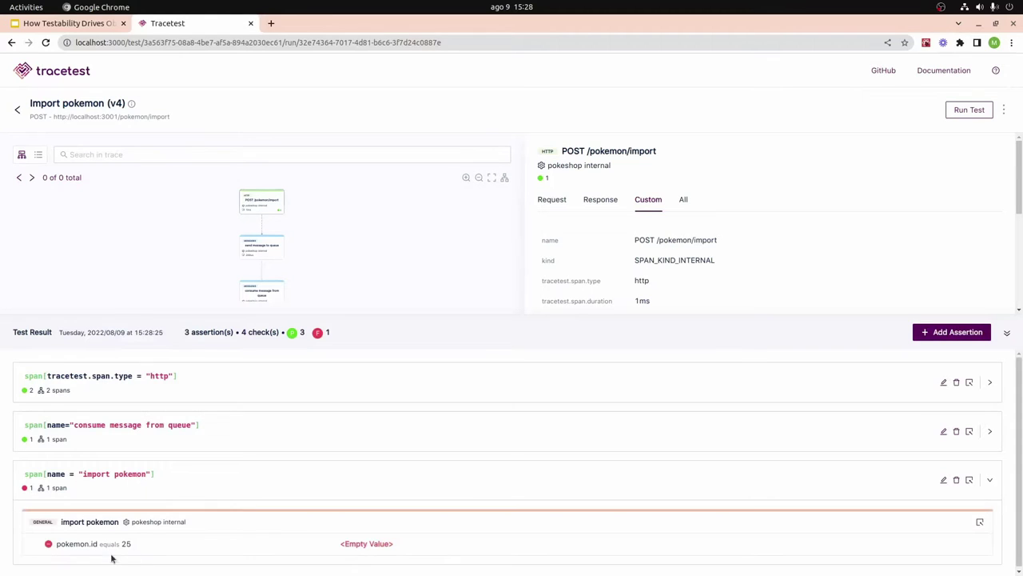
{"action": "left_click_drag", "start_coordinate": [61, 547], "coordinate": [143, 552]}
{"action": "left_click", "coordinate": [160, 550]}
{"action": "left_click_drag", "start_coordinate": [323, 552], "coordinate": [373, 555]}
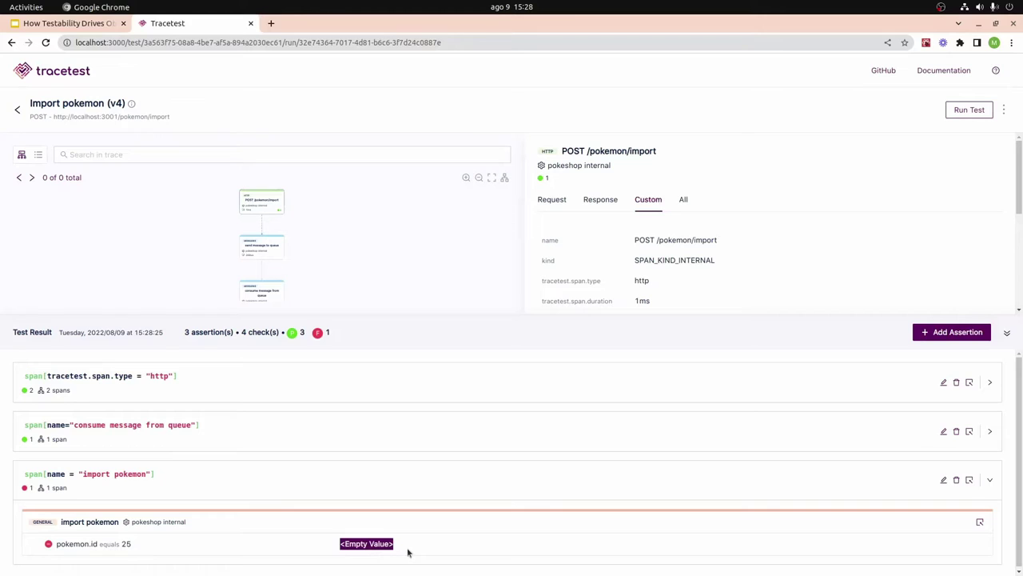
{"action": "left_click", "coordinate": [409, 547]}
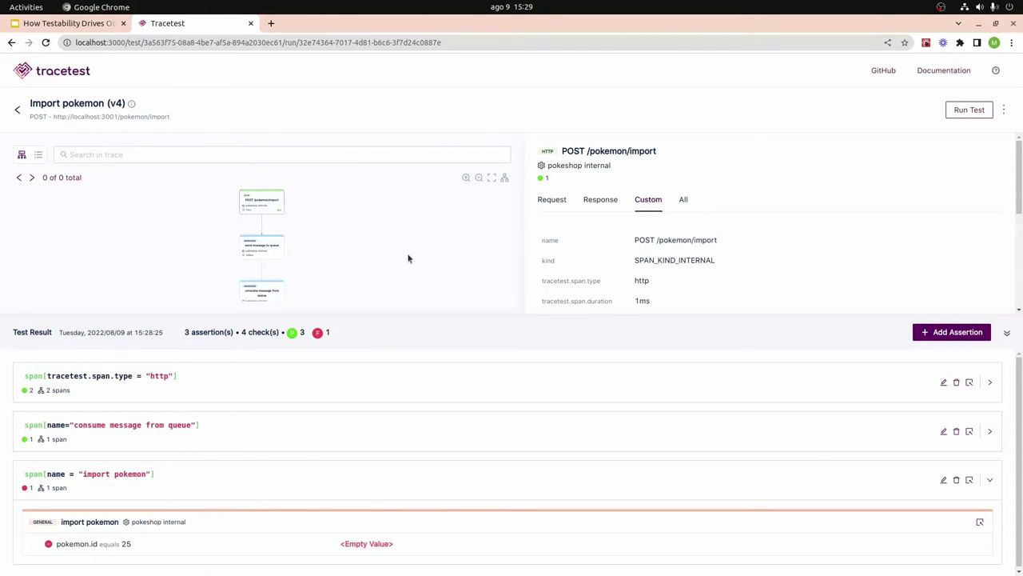
- Back in Visual Studio Code, search the project for "import pokemon" and open the createSpan match in pokemonSyncronizer.service.ts
{"action": "key", "text": "alt+Tab"}
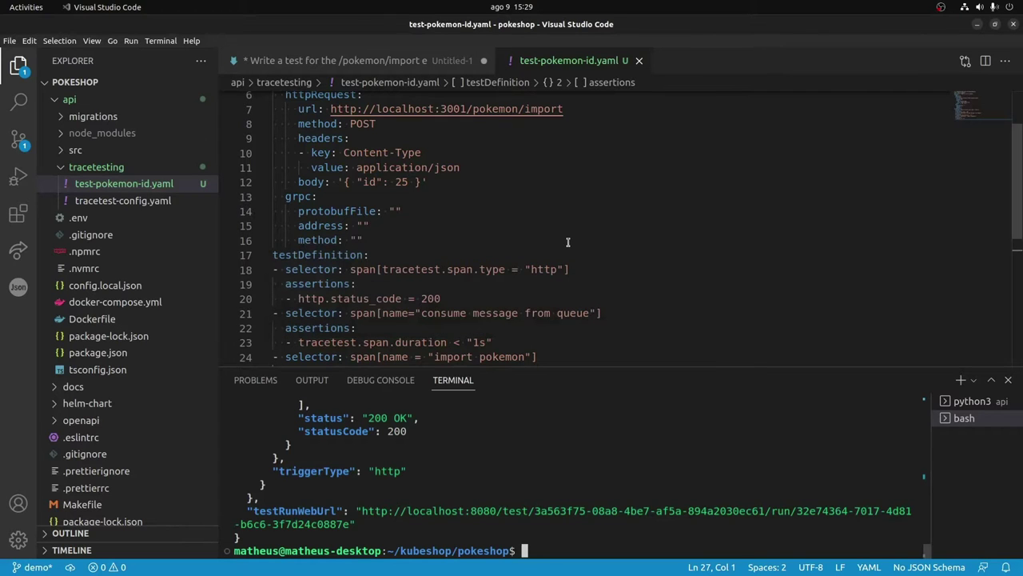
{"action": "left_click", "coordinate": [567, 242]}
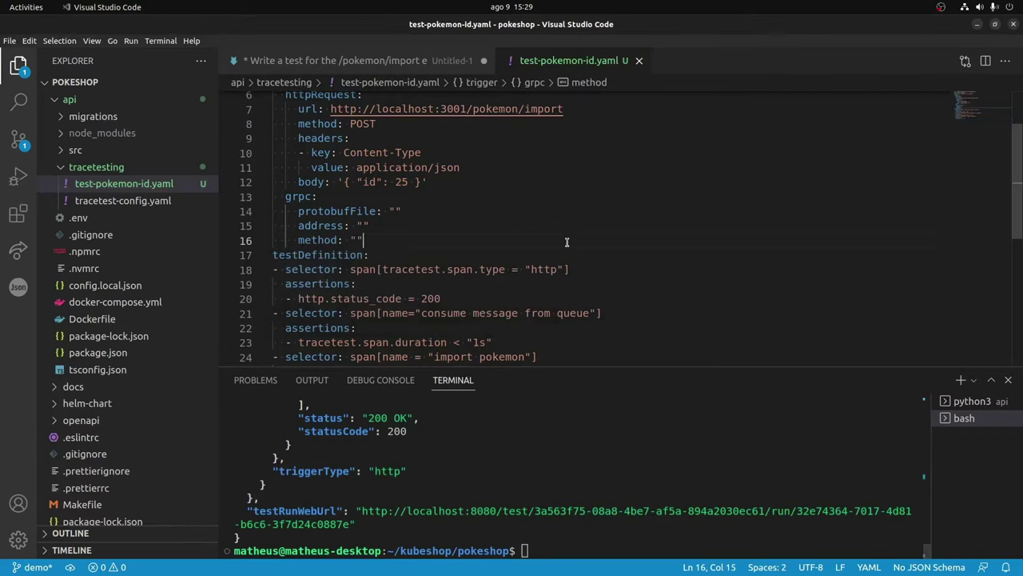
{"action": "key", "text": "ctrl+shift+f"}
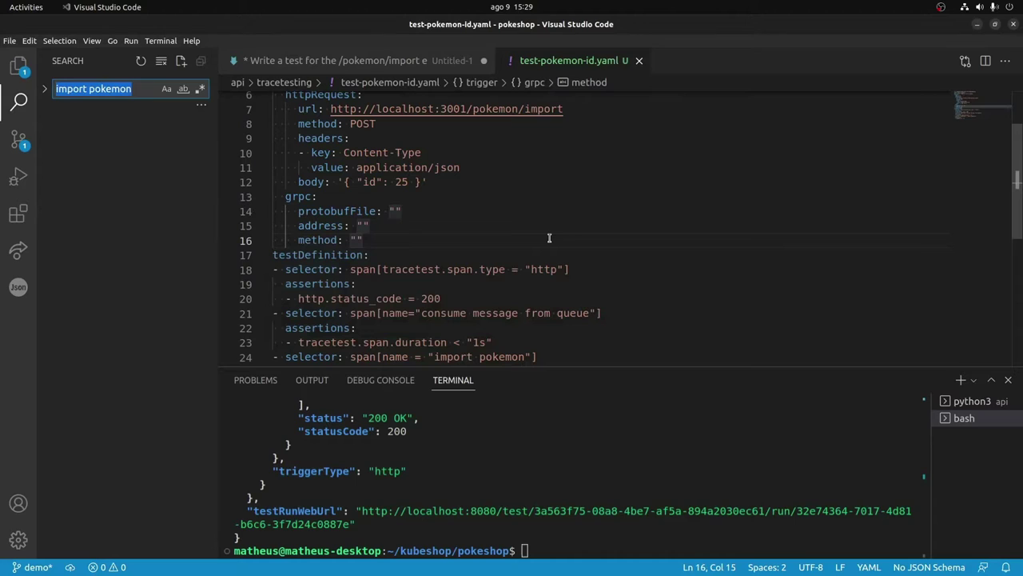
{"action": "left_click", "coordinate": [147, 90]}
{"action": "key", "text": "Return"}
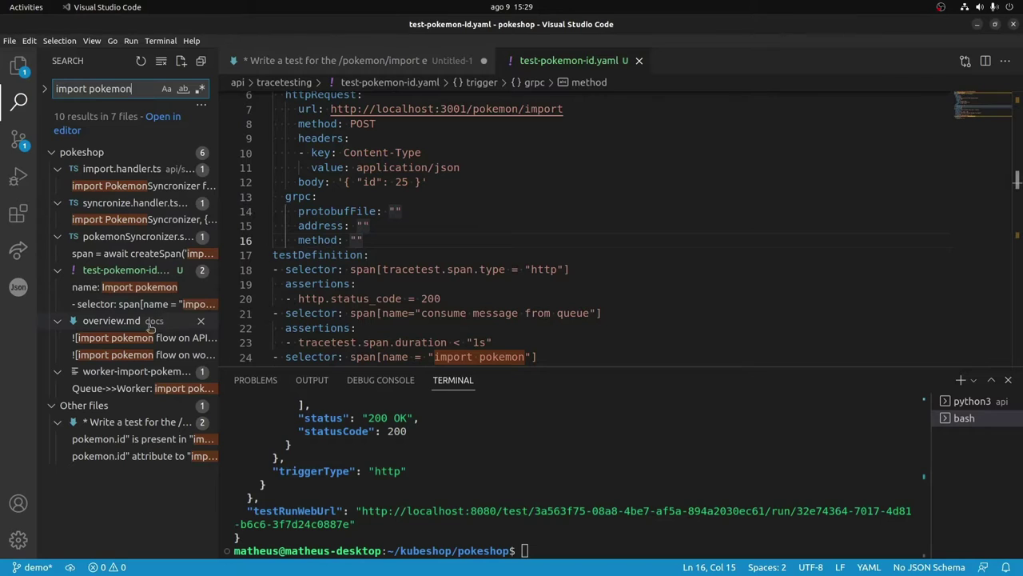
{"action": "left_click", "coordinate": [128, 253]}
- Below the createSpan line in sync, leave a blank line and start a span.setAttribute call with the key 'pokemon.id'
{"action": "left_click", "coordinate": [692, 229]}
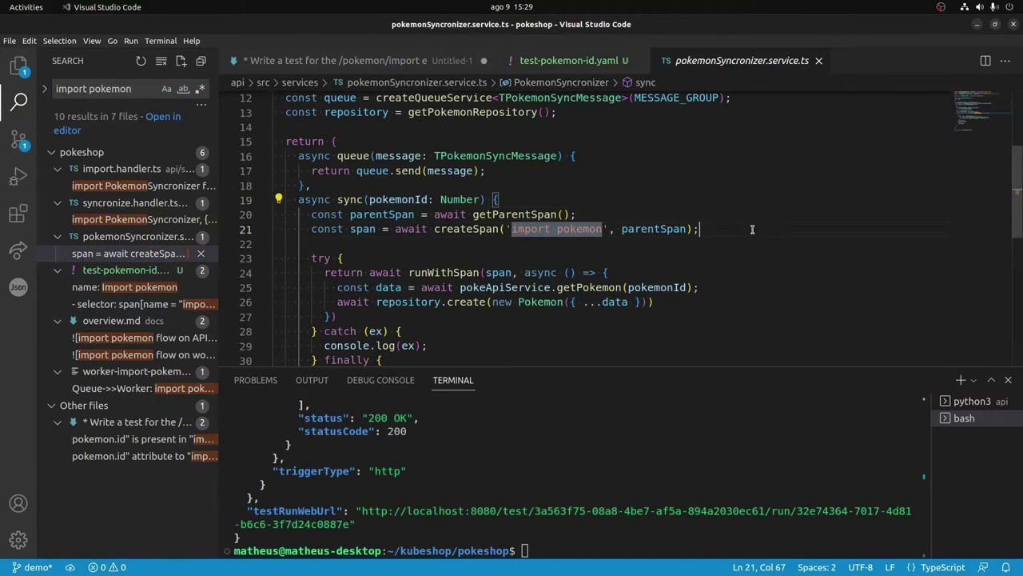
{"action": "key", "text": "Return"}
{"action": "key", "text": "Return"}
{"action": "type", "text": "span"}
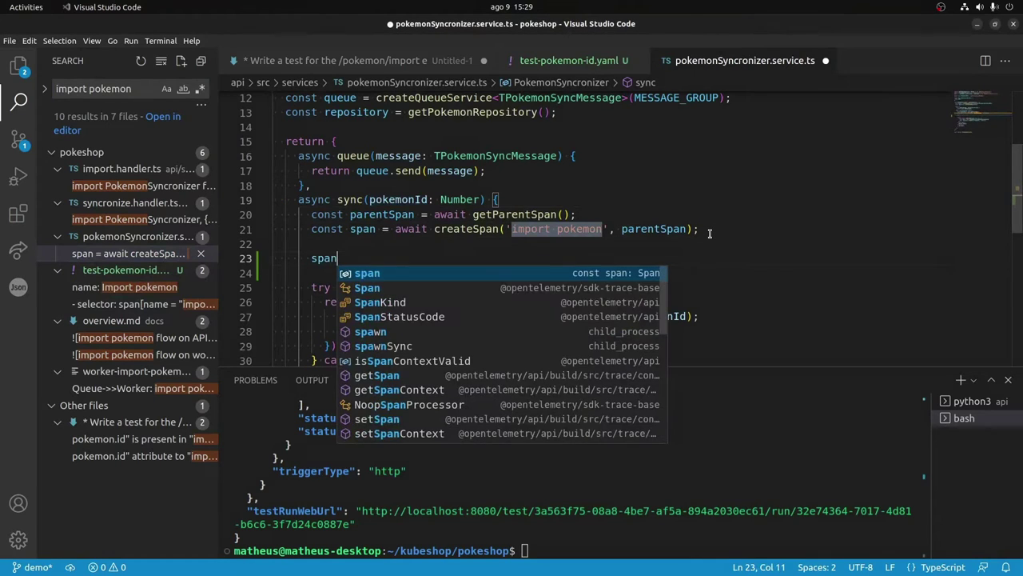
{"action": "type", "text": ".setA"}
{"action": "key", "text": "Tab"}
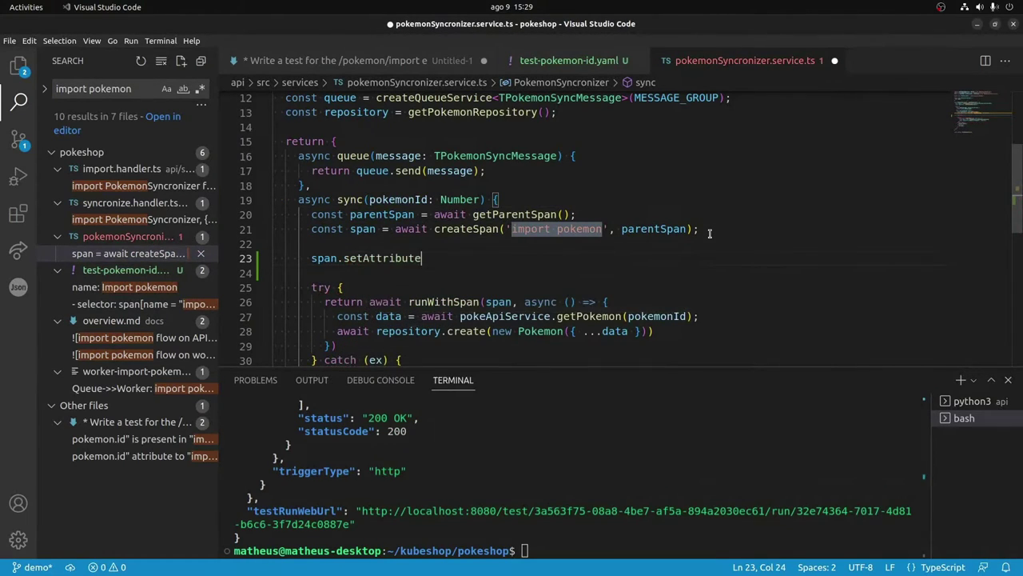
{"action": "type", "text": "*"}
{"action": "key", "text": "BackSpace"}
{"action": "type", "text": "("}
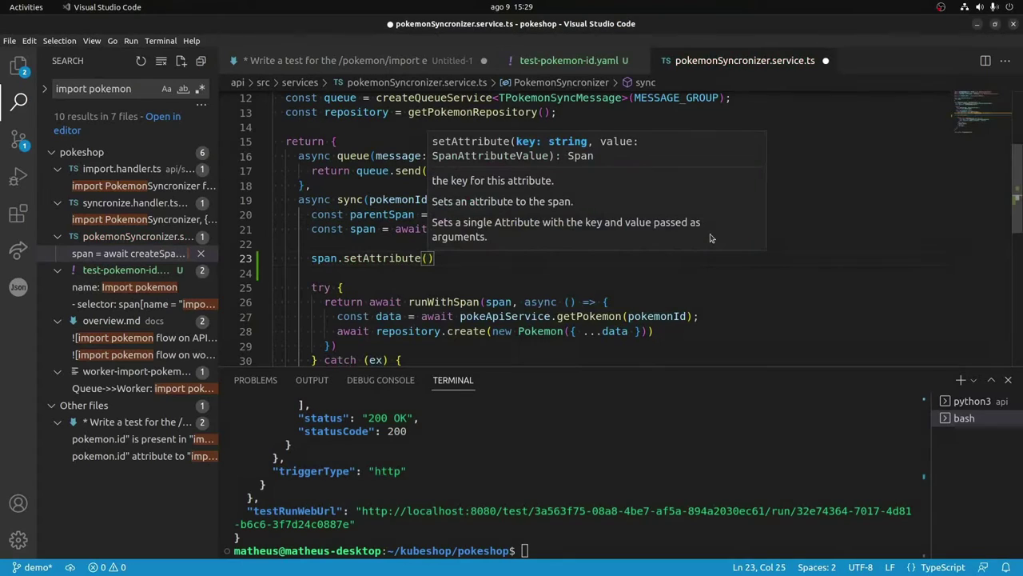
{"action": "type", "text": "'"}
{"action": "type", "text": "pokemon.id"}
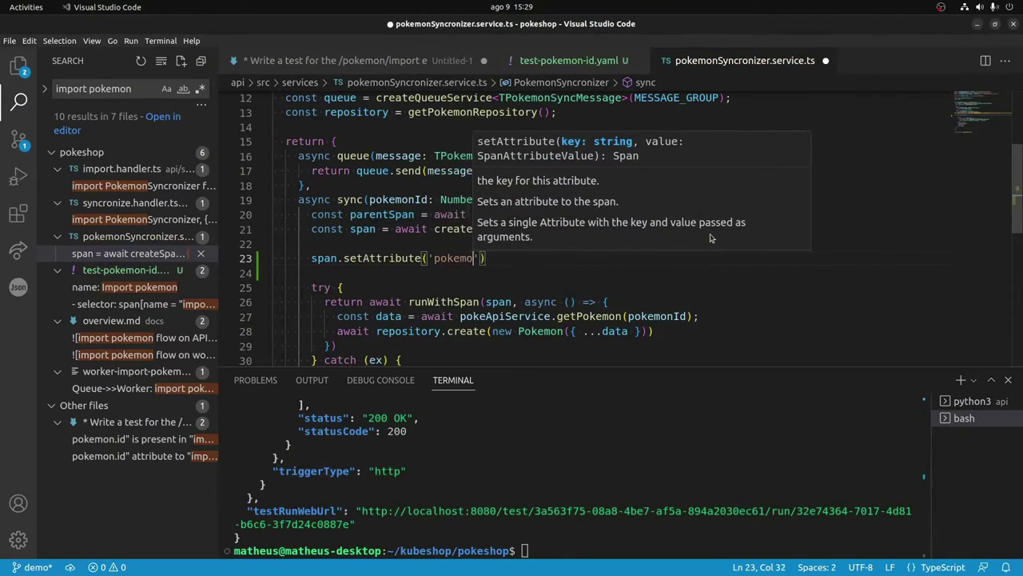
{"action": "type", "text": "', "}
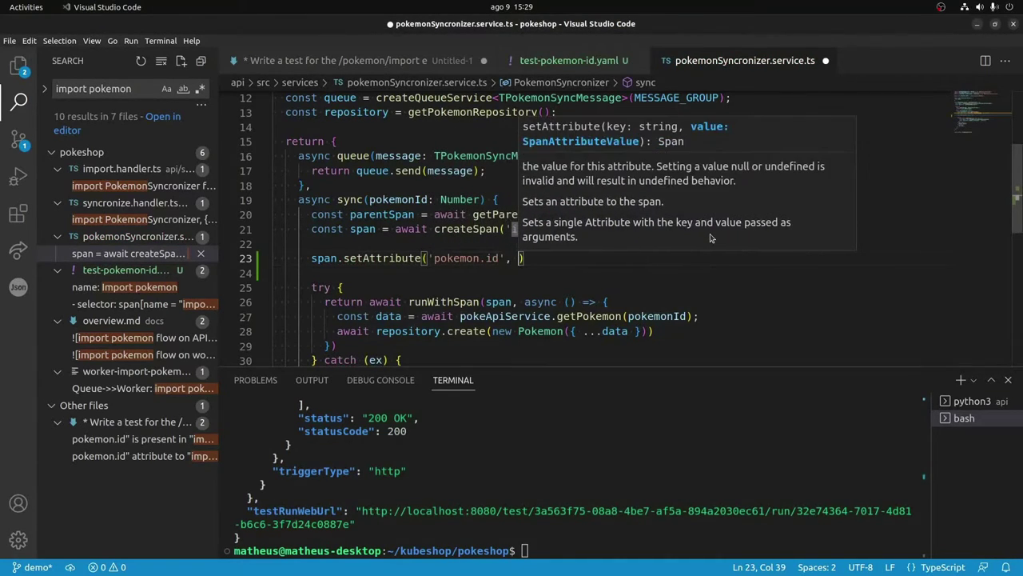
- Pass the template string `${pokemonId}` as the attribute's value and save pokemonSyncronizer.service.ts
{"action": "type", "text": "`"}
{"action": "type", "text": "${po"}
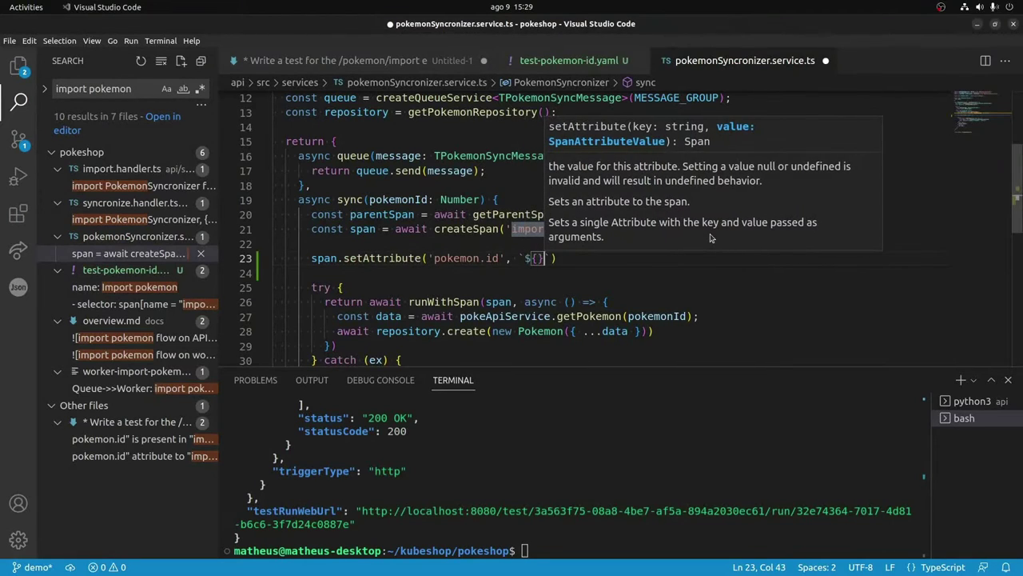
{"action": "type", "text": "kemon"}
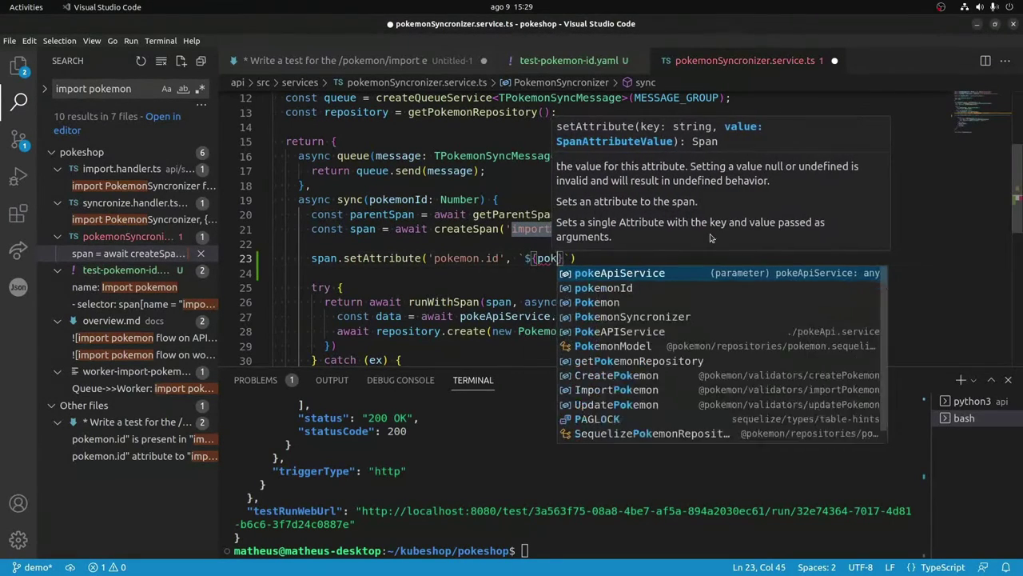
{"action": "key", "text": "Return"}
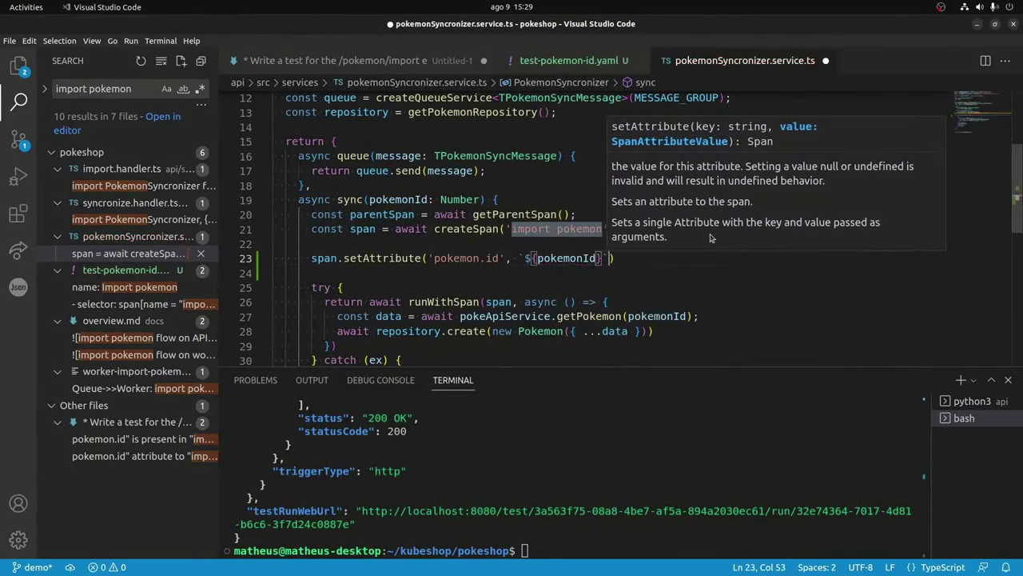
{"action": "key", "text": "End"}
{"action": "key", "text": "ctrl+s"}
{"action": "left_click", "coordinate": [562, 272]}
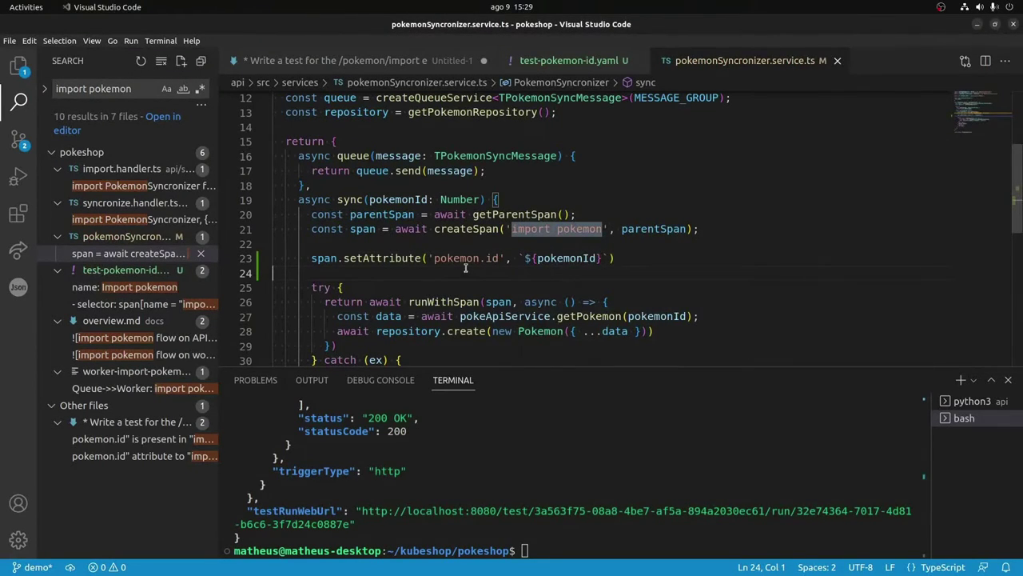
{"action": "left_click_drag", "start_coordinate": [357, 261], "coordinate": [617, 269]}
{"action": "left_click", "coordinate": [617, 268]}
- Restart the API server in its terminal and rerun tracetest test run -d api/tracetesting/test-pokemon-id.yaml --wait-for-result | jq in the bash terminal
{"action": "left_click", "coordinate": [968, 402]}
{"action": "key", "text": "ctrl+c"}
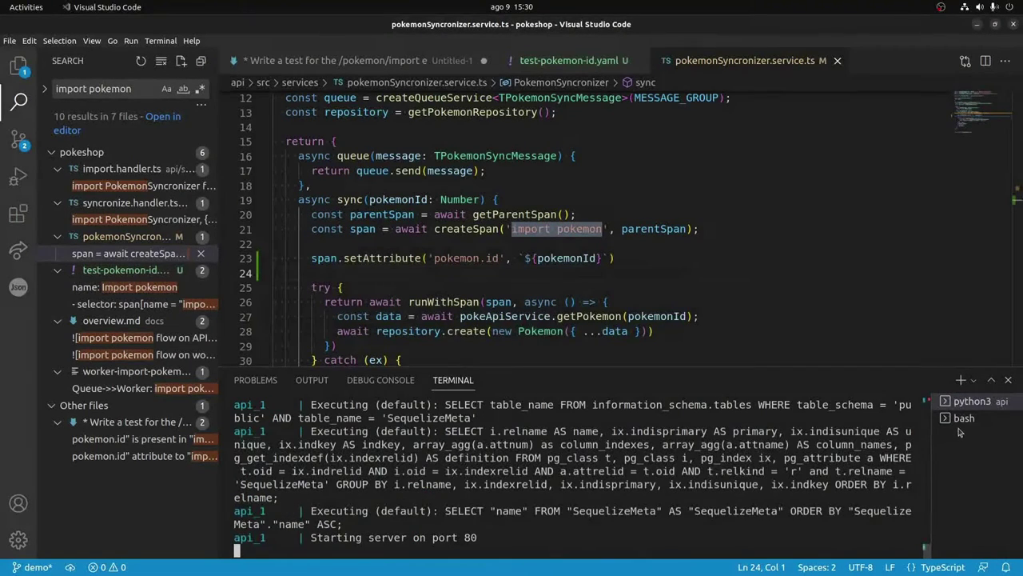
{"action": "left_click", "coordinate": [964, 417]}
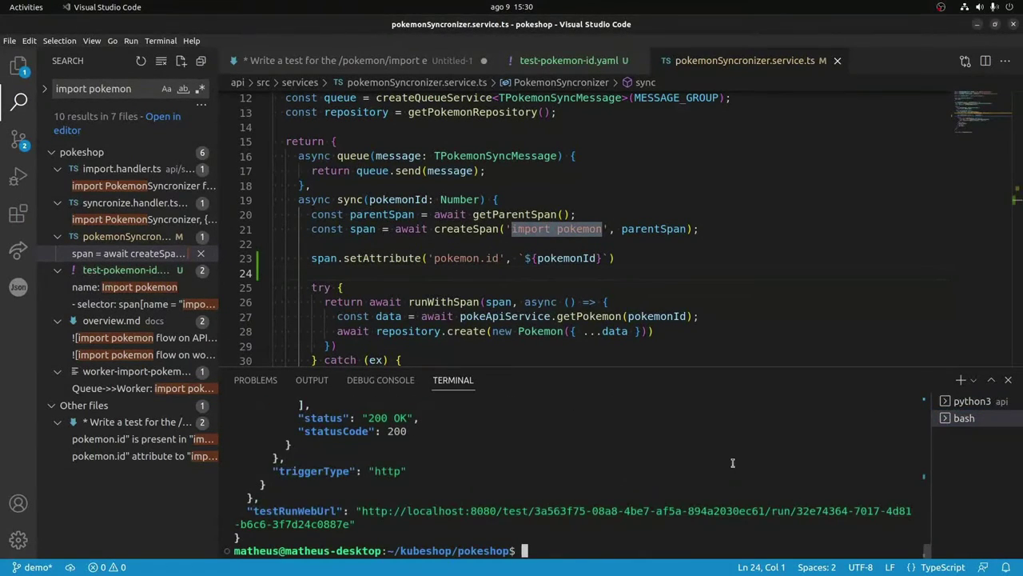
{"action": "key", "text": "Up"}
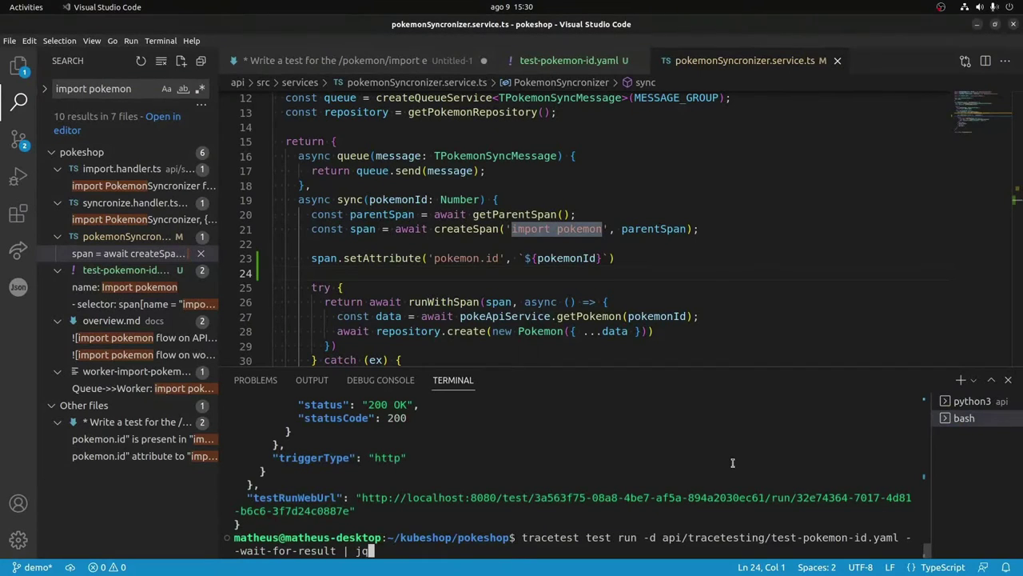
{"action": "key", "text": "ctrl+Page_Up"}
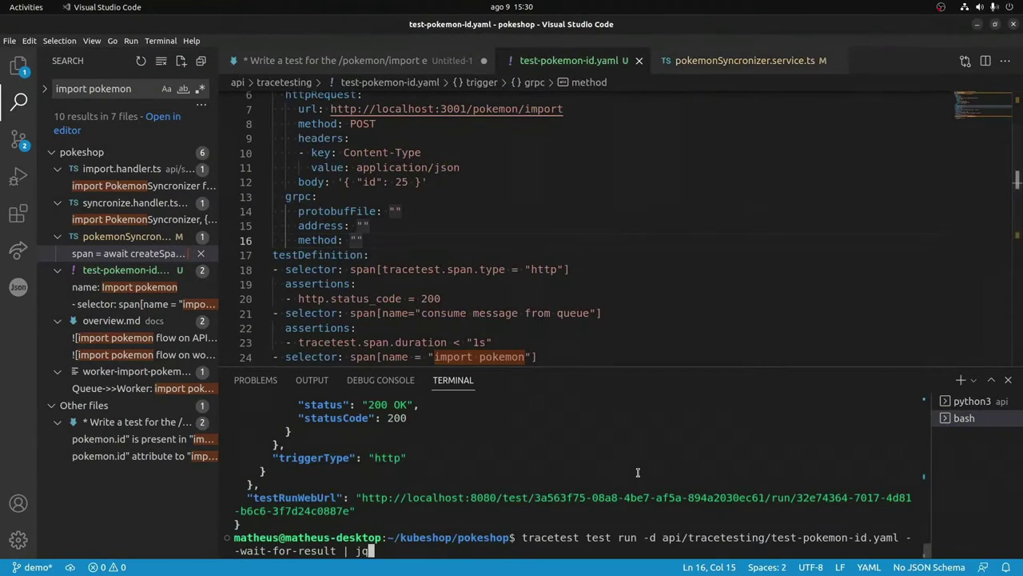
{"action": "key", "text": "Return"}
- Switch to Tracetest in Chrome, open the latest Import pokemon run, and expand its "import pokemon" assertion to check the result
{"action": "key", "text": "alt+Tab"}
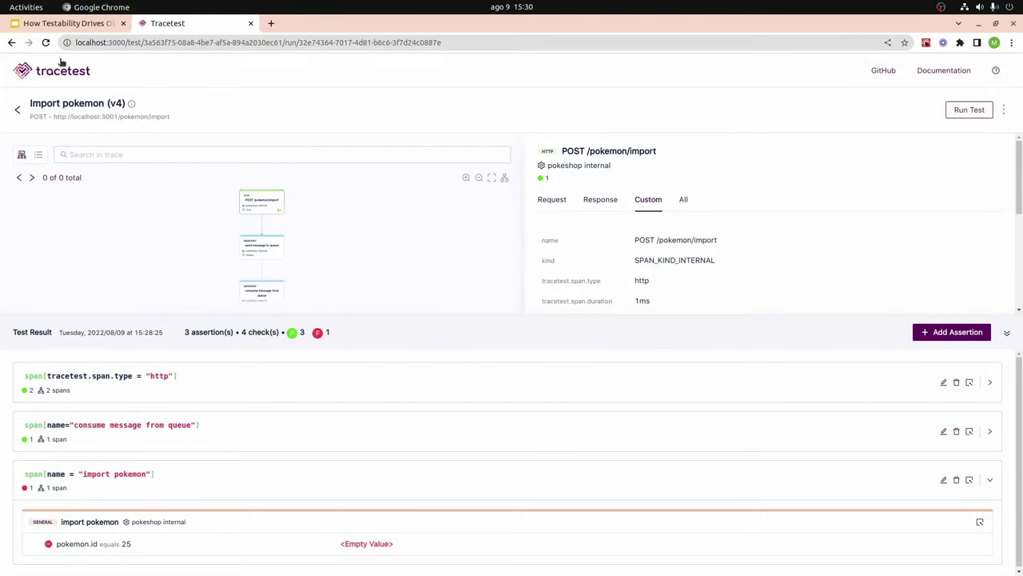
{"action": "left_click", "coordinate": [61, 63]}
{"action": "left_click", "coordinate": [261, 152]}
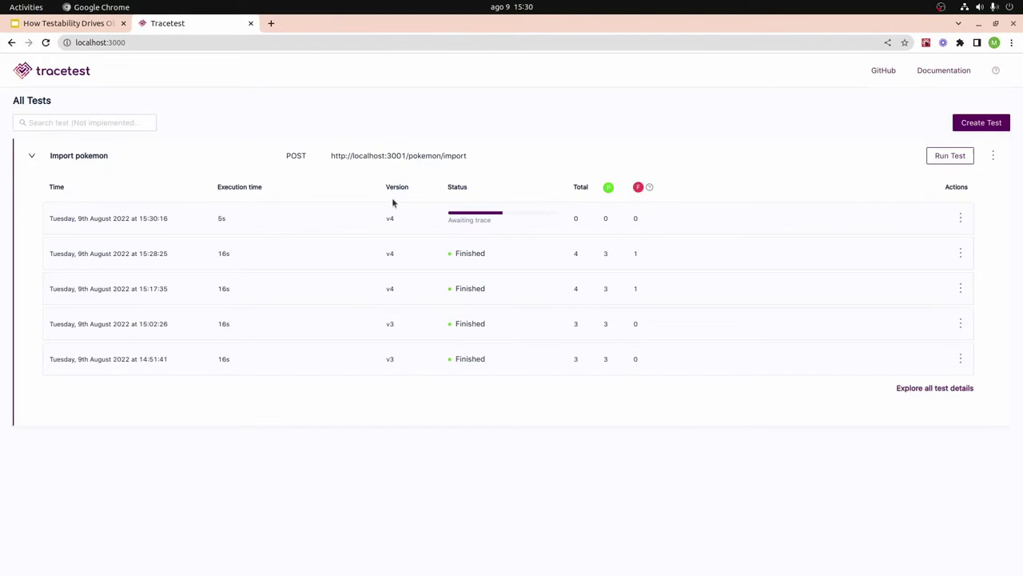
{"action": "left_click", "coordinate": [343, 226]}
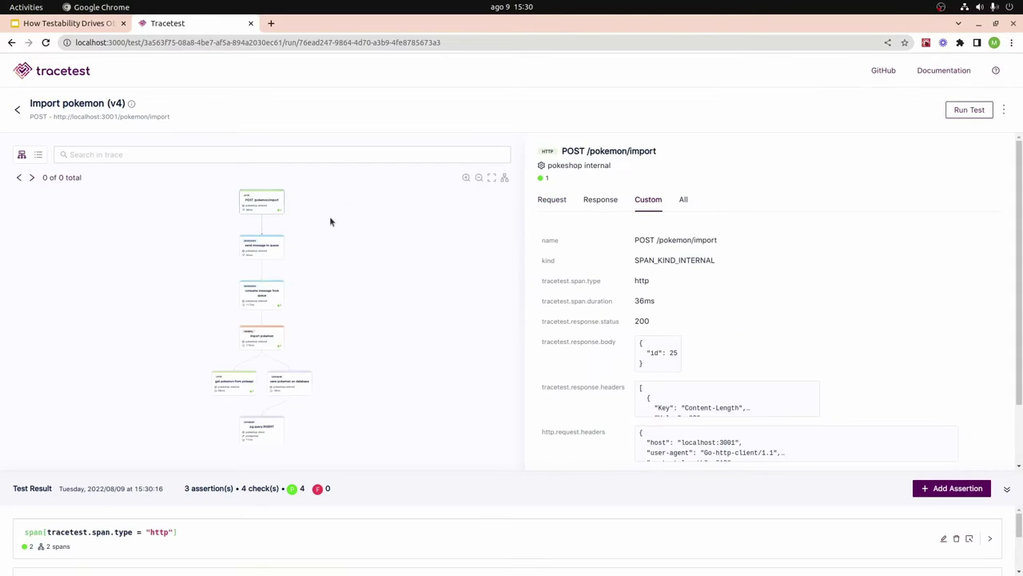
{"action": "left_click", "coordinate": [337, 496]}
{"action": "left_click", "coordinate": [372, 552]}
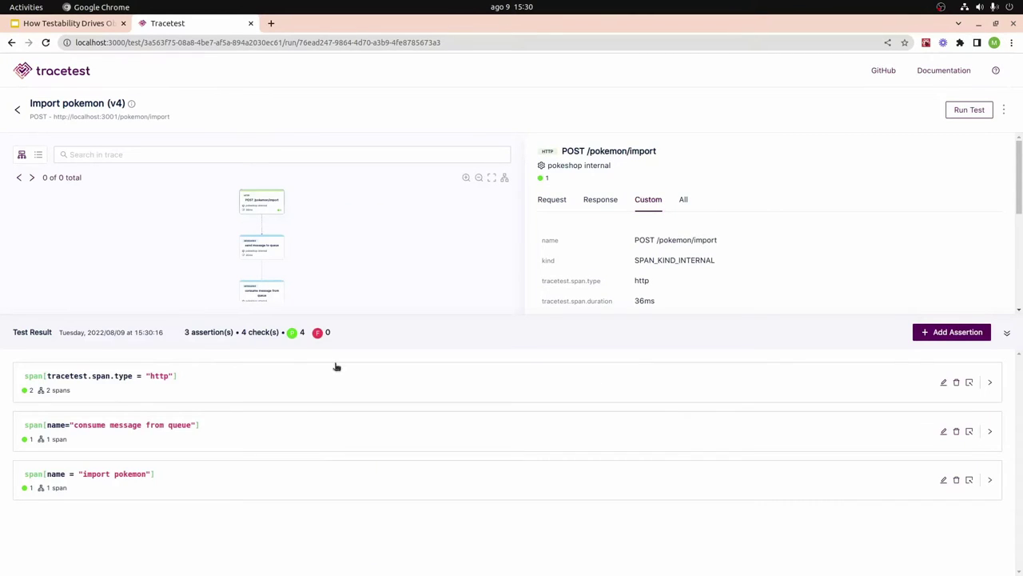
{"action": "left_click", "coordinate": [138, 483]}
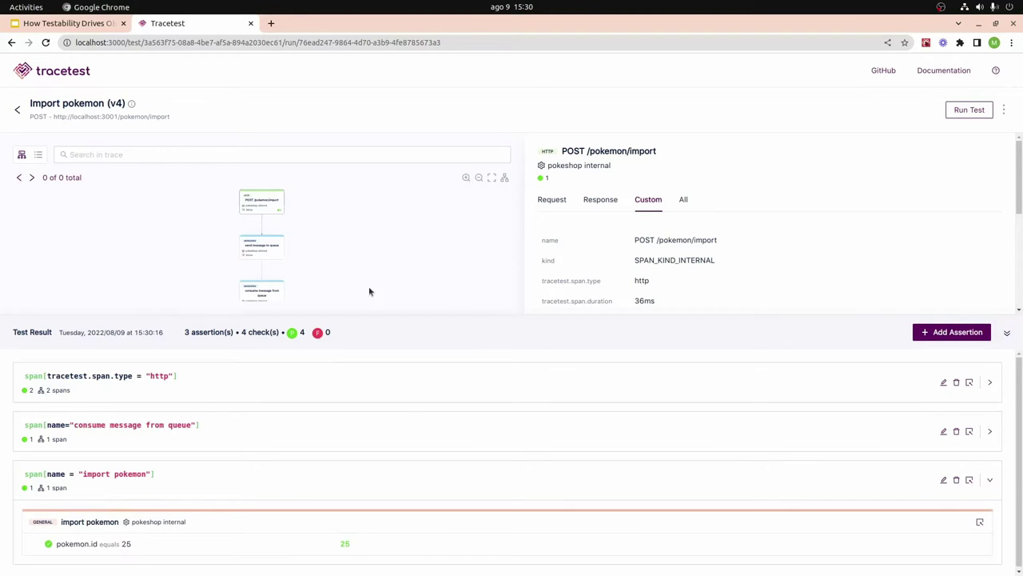
- Collapse the test results, select the import pokemon span in the trace graph, and inspect its pokemon.id attribute
{"action": "scroll", "coordinate": [375, 290], "scroll_direction": "down", "scroll_amount": 3}
{"action": "left_click", "coordinate": [358, 331]}
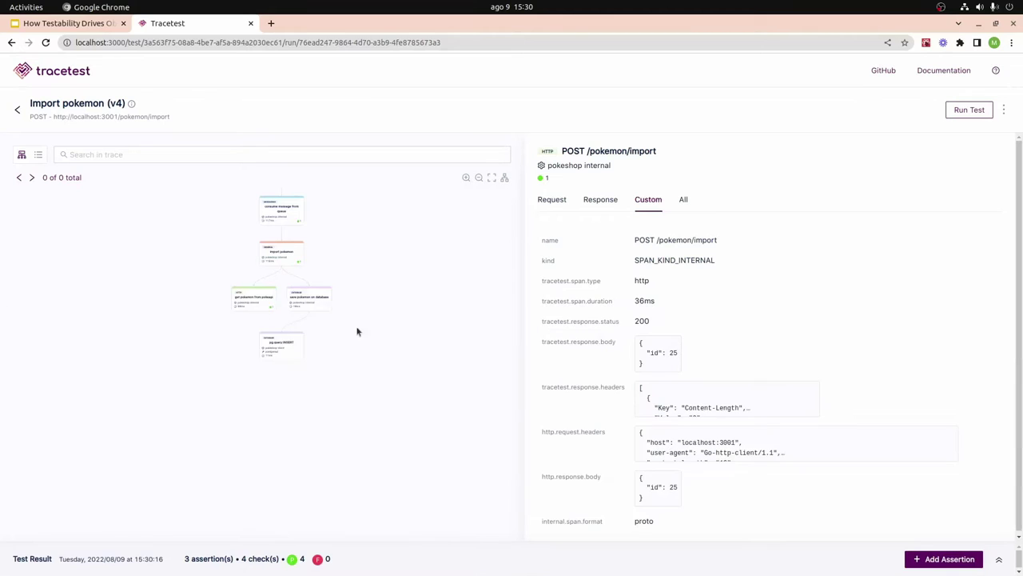
{"action": "scroll", "coordinate": [305, 272], "scroll_direction": "up", "scroll_amount": 5}
{"action": "left_click", "coordinate": [258, 216]}
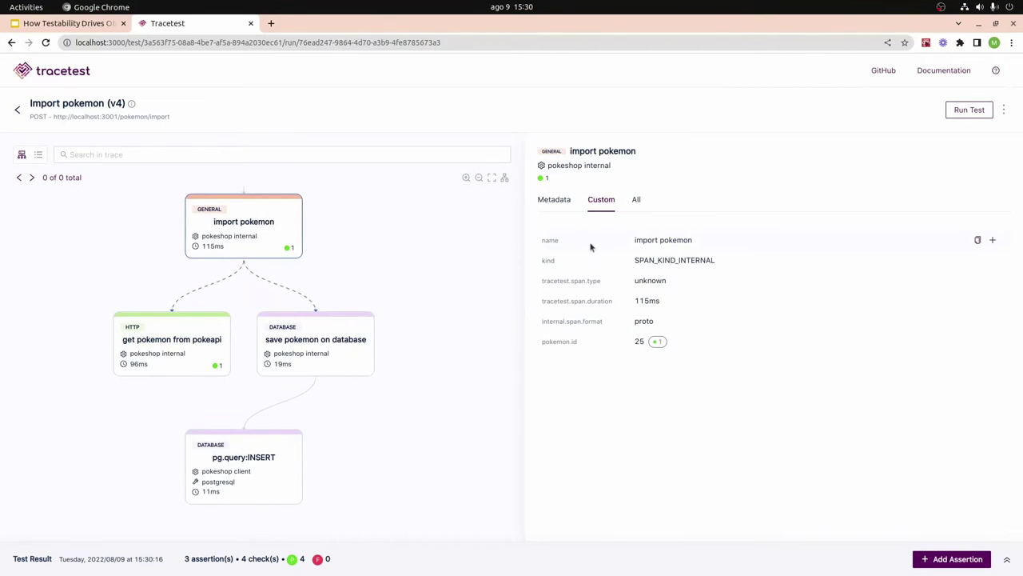
{"action": "left_click_drag", "start_coordinate": [541, 341], "coordinate": [638, 352]}
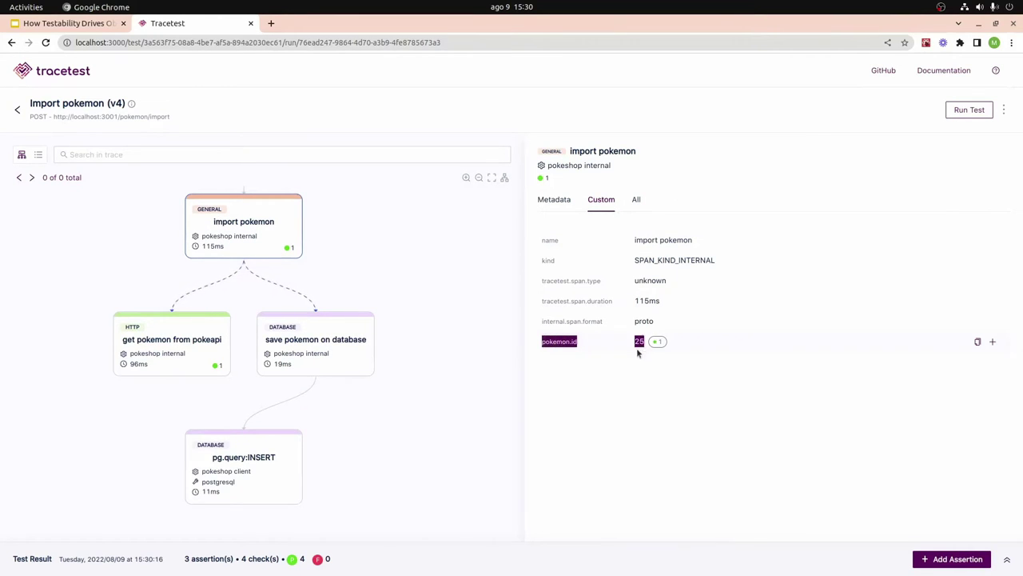
{"action": "left_click", "coordinate": [676, 341]}
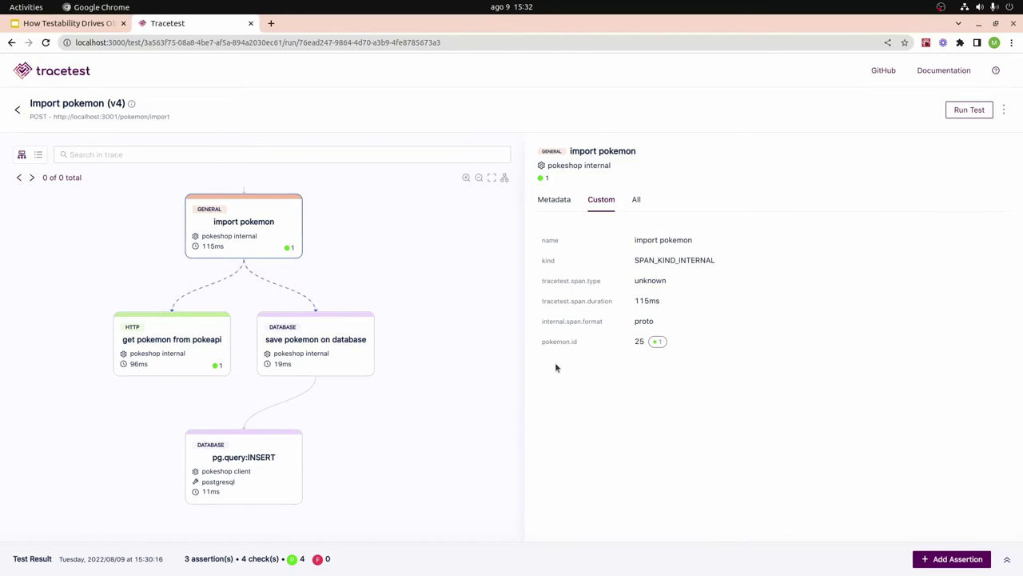
{"action": "left_click_drag", "start_coordinate": [443, 249], "coordinate": [449, 535]}
{"action": "left_click_drag", "start_coordinate": [389, 277], "coordinate": [407, 383]}
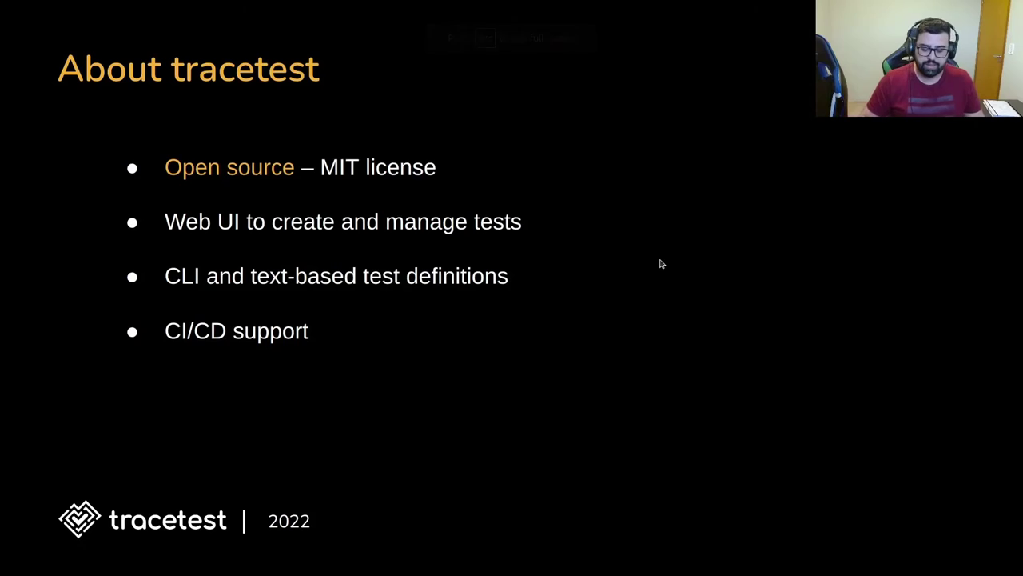
{"action": "key", "text": "Right"}
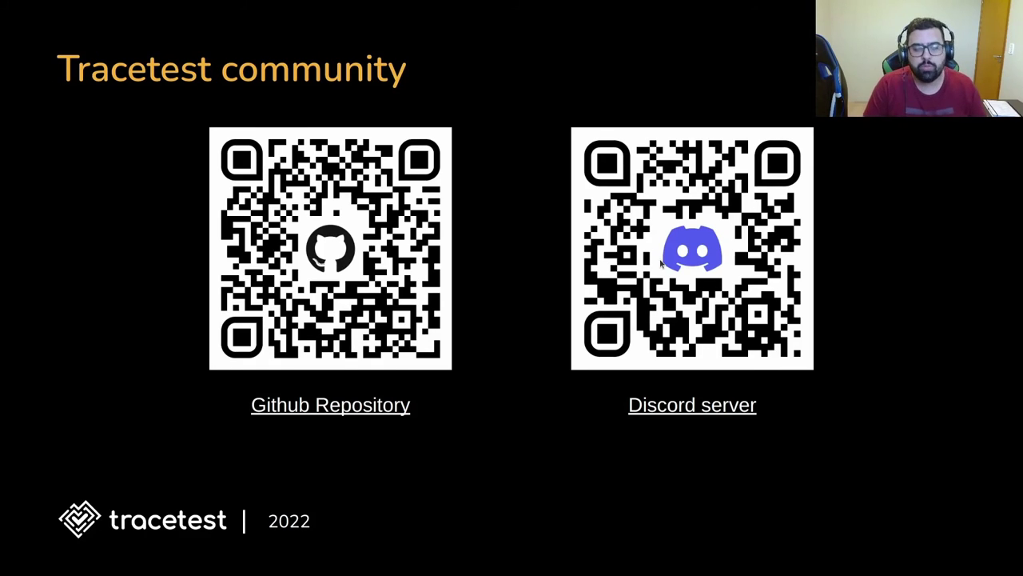